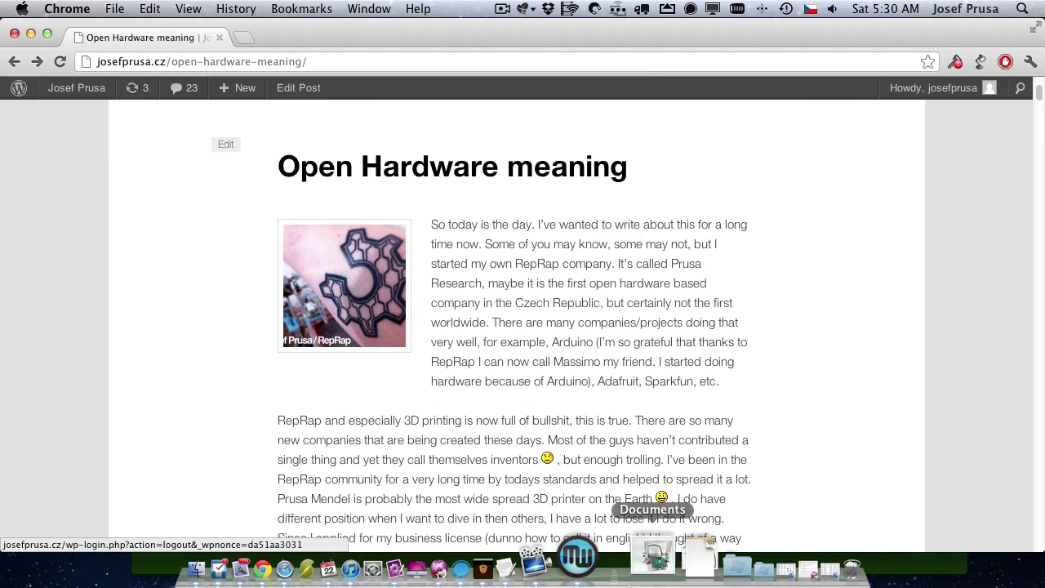
# - Bring the MakerWare window in front of the browser and reposition it
pyautogui.click(605, 552)
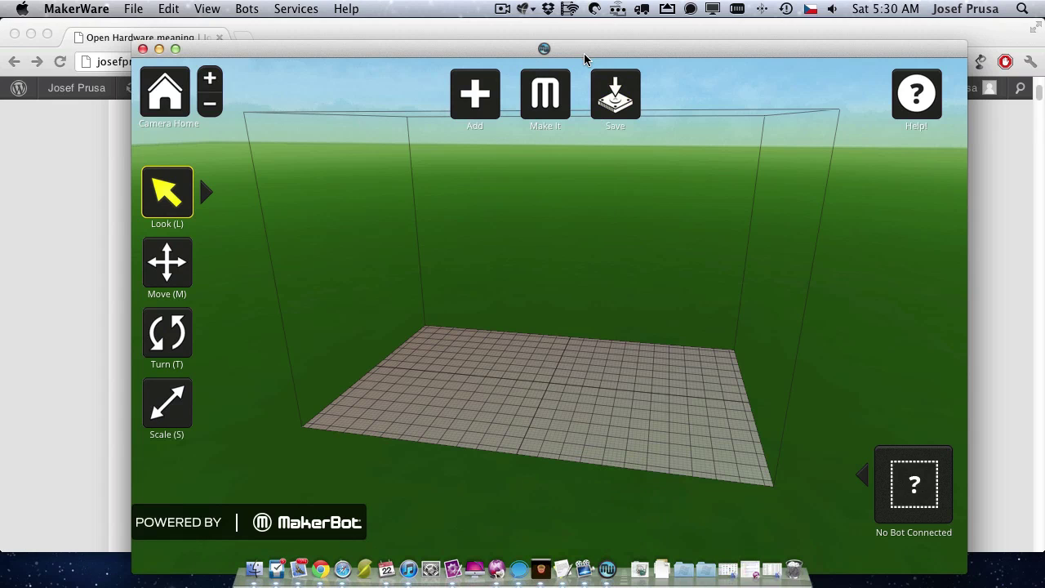
pyautogui.moveTo(585, 48); pyautogui.dragTo(549, 26)
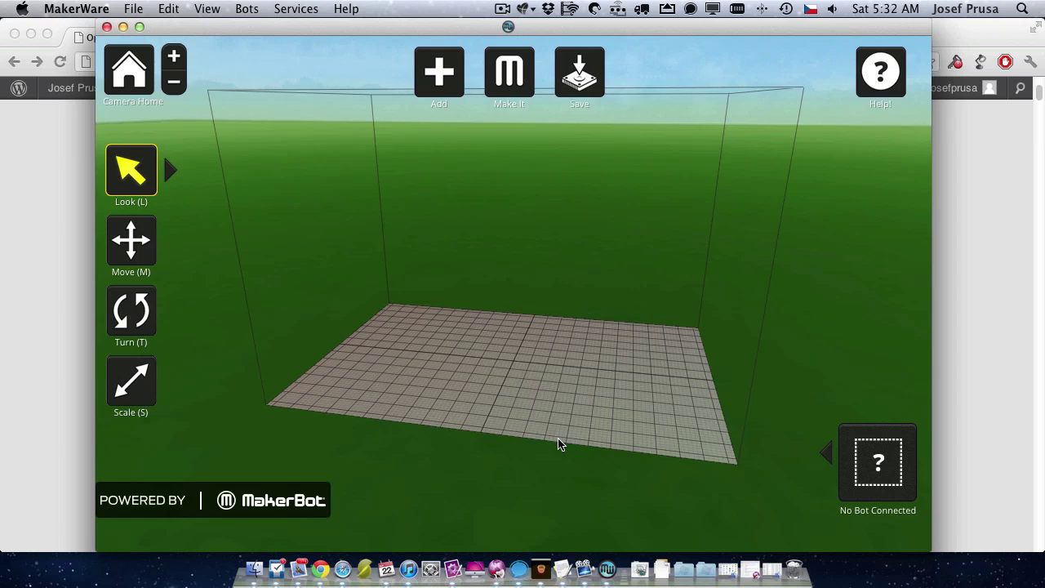
# - Orbit the camera over the empty build plate to a top-down view
pyautogui.moveTo(560, 439); pyautogui.dragTo(550, 416)
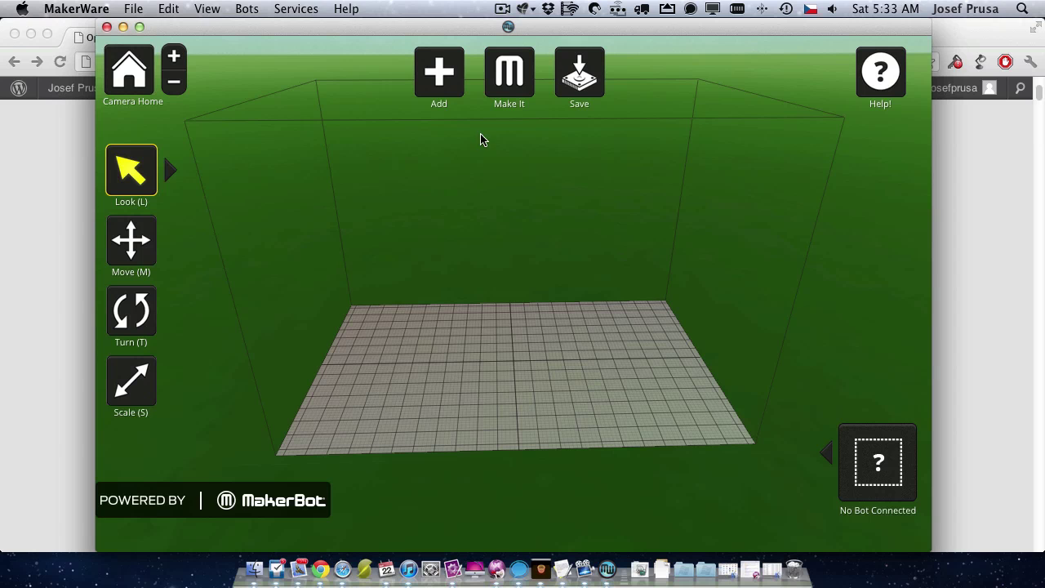
pyautogui.moveTo(569, 260); pyautogui.dragTo(564, 338)
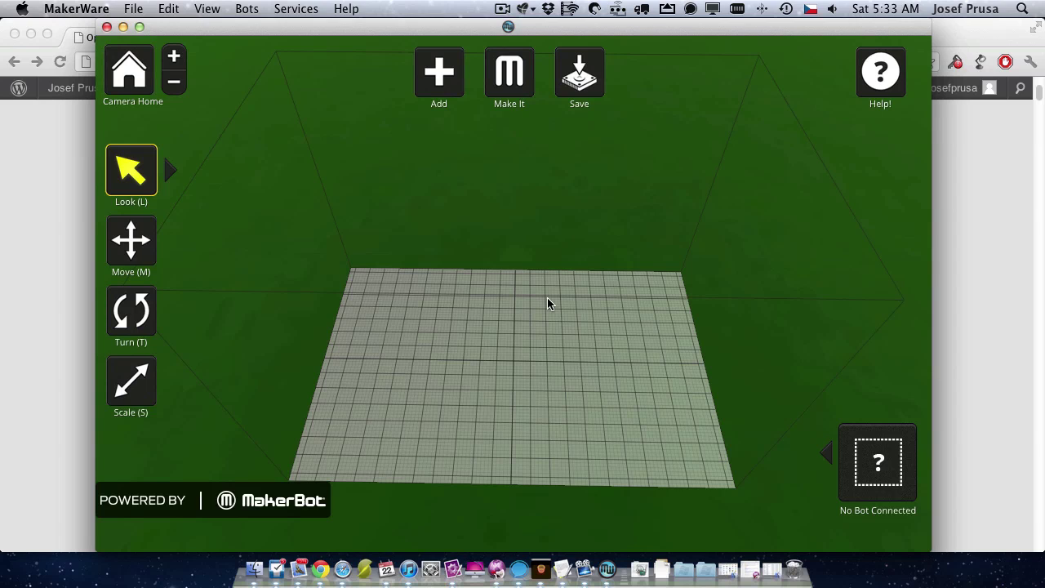
# - Dismiss the empty-plate warning and browse Finder to the RepRap Prusa3 folder
pyautogui.click(515, 72)
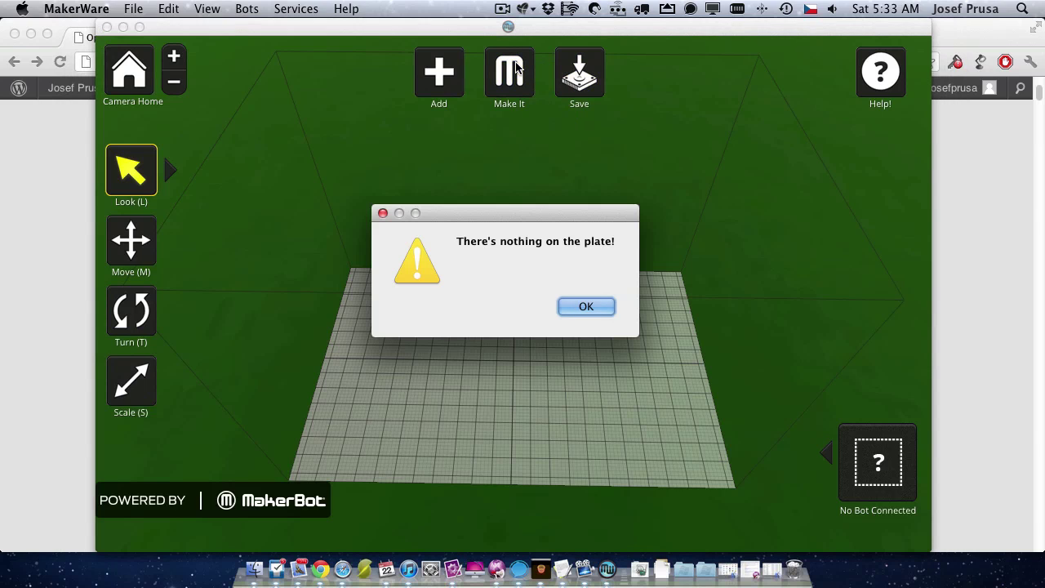
pyautogui.click(586, 307)
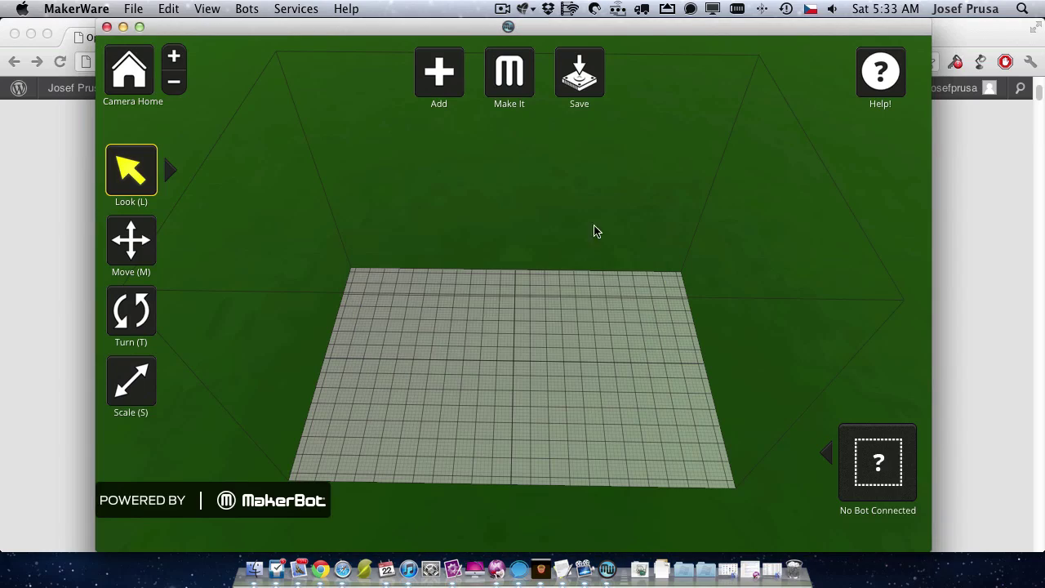
pyautogui.click(249, 580)
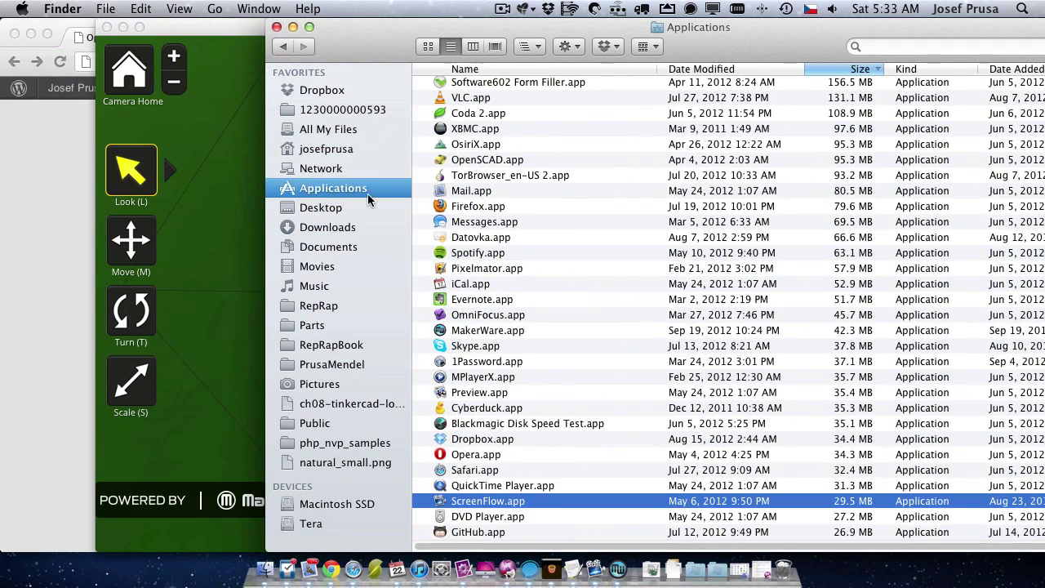
pyautogui.click(327, 307)
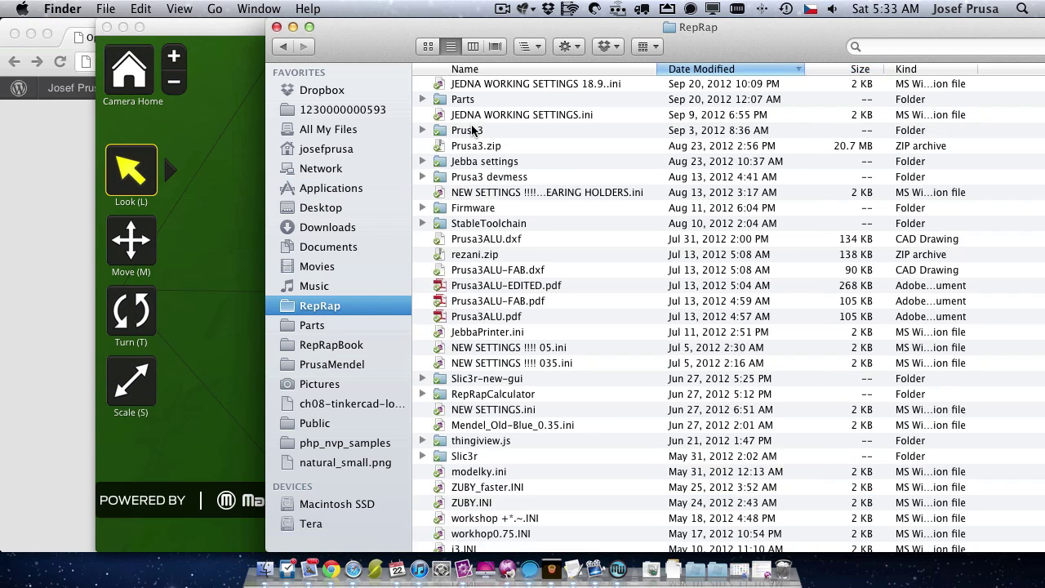
pyautogui.doubleClick(472, 130)
pyautogui.moveTo(348, 43); pyautogui.dragTo(682, 76)
# - Drag x-carriage.stl from the distribution folder onto the build plate and select it
pyautogui.click(787, 142)
pyautogui.doubleClick(791, 128)
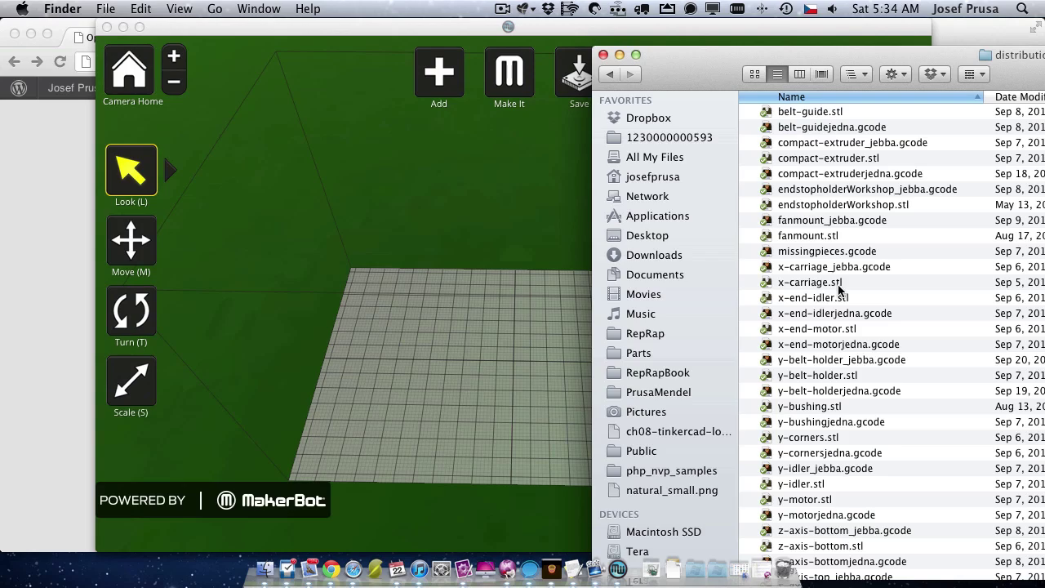
pyautogui.moveTo(838, 284); pyautogui.dragTo(544, 192)
pyautogui.click(487, 434)
pyautogui.click(500, 309)
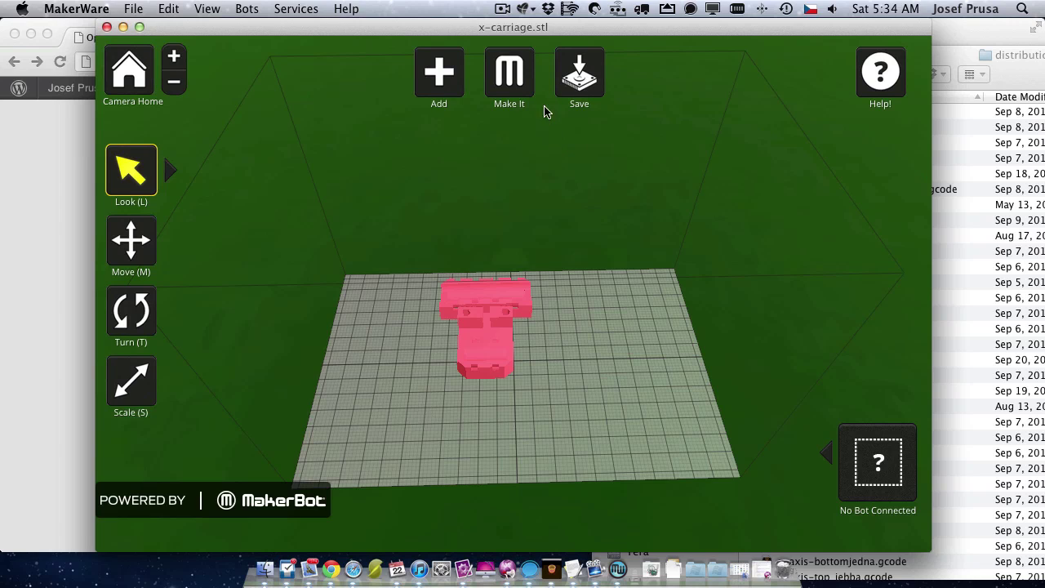
# - Open the Make It export settings, compare Low and Medium quality, and keep Medium
pyautogui.click(533, 74)
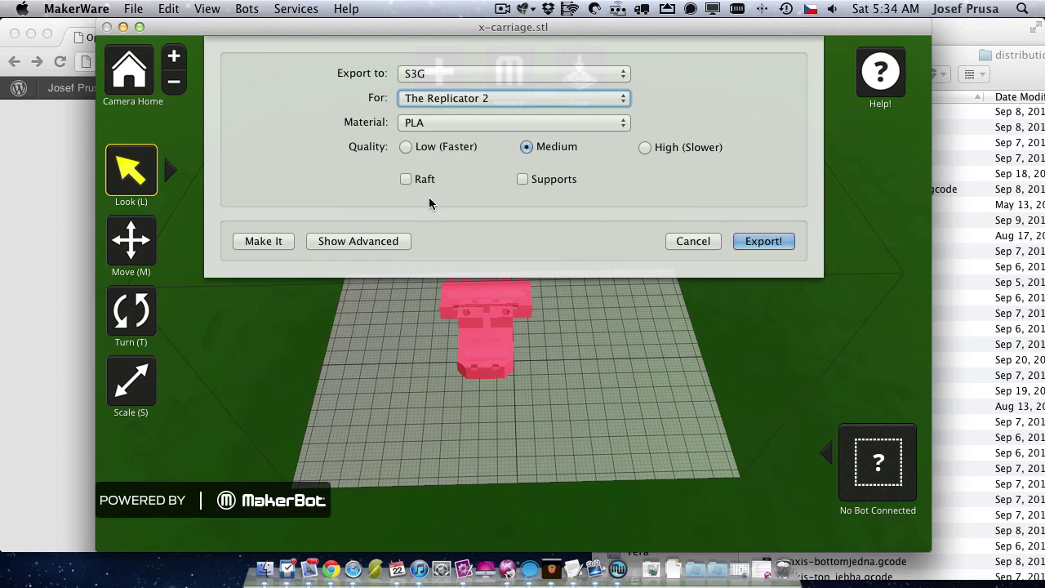
pyautogui.click(405, 147)
pyautogui.click(525, 147)
pyautogui.click(444, 150)
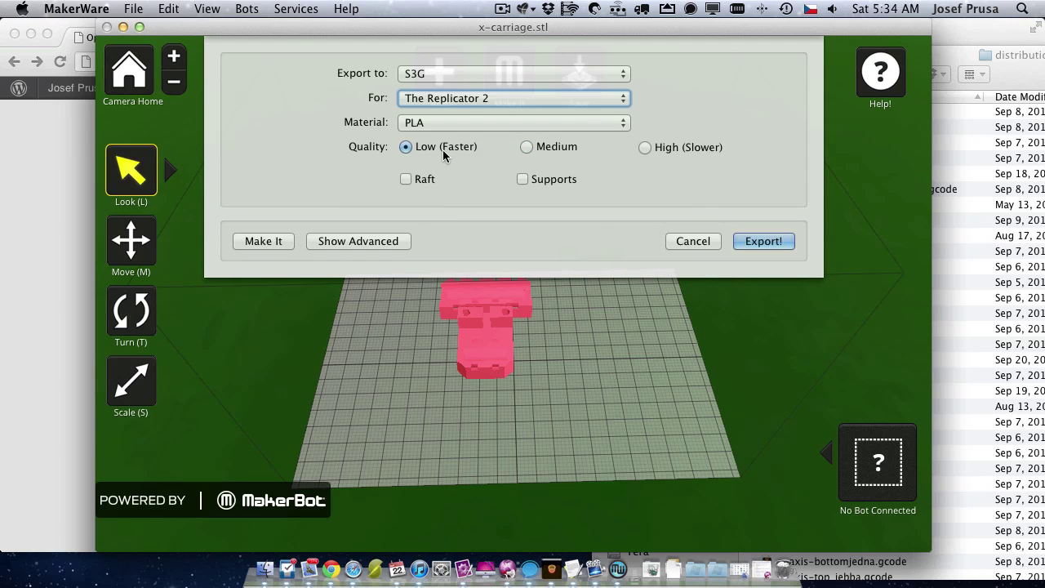
pyautogui.click(569, 149)
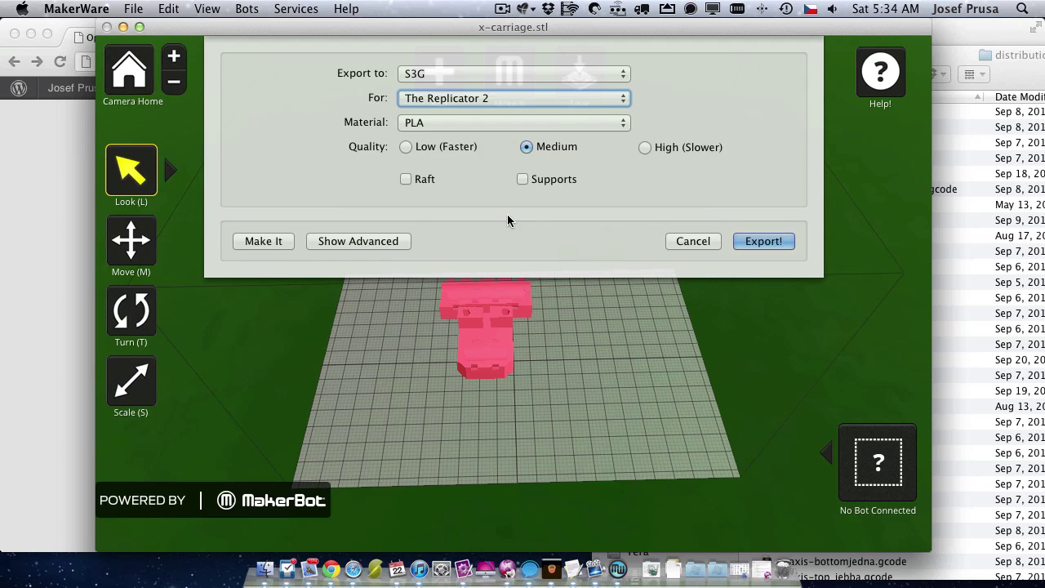
# - Show advanced settings, compare the Low and Medium profiles, and settle on High (Slower)
pyautogui.click(389, 241)
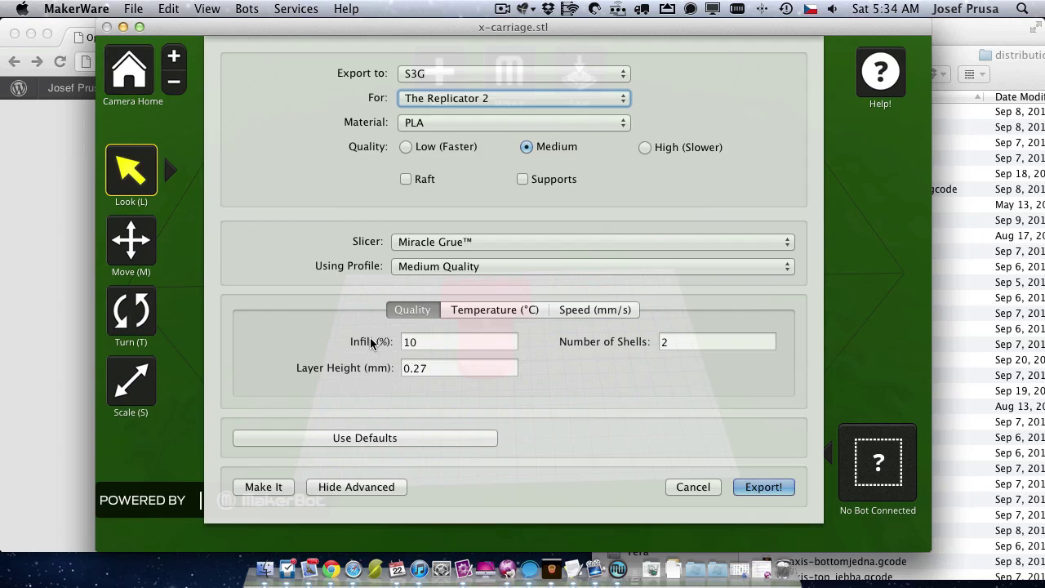
pyautogui.click(405, 148)
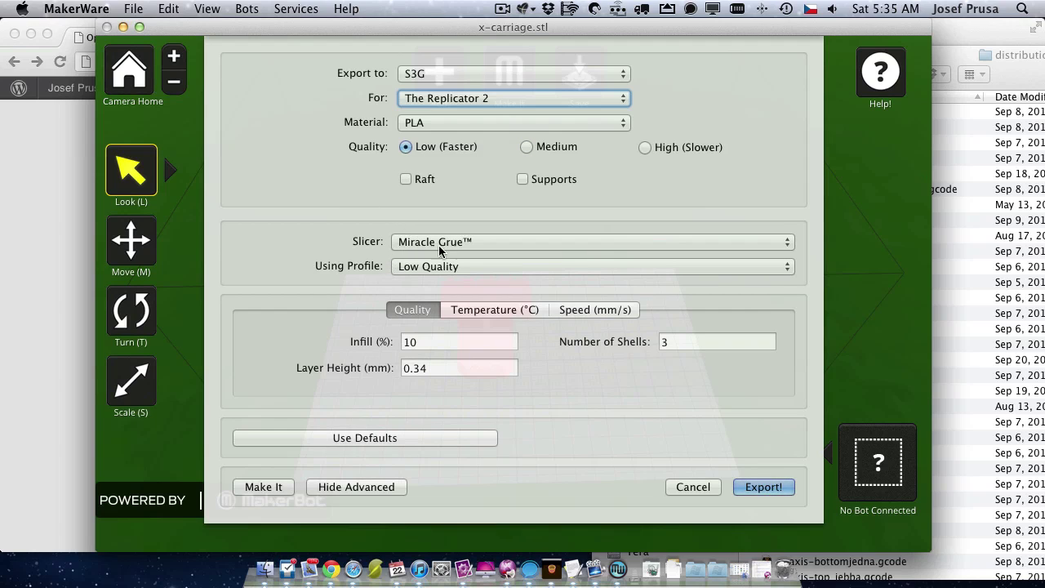
pyautogui.click(527, 147)
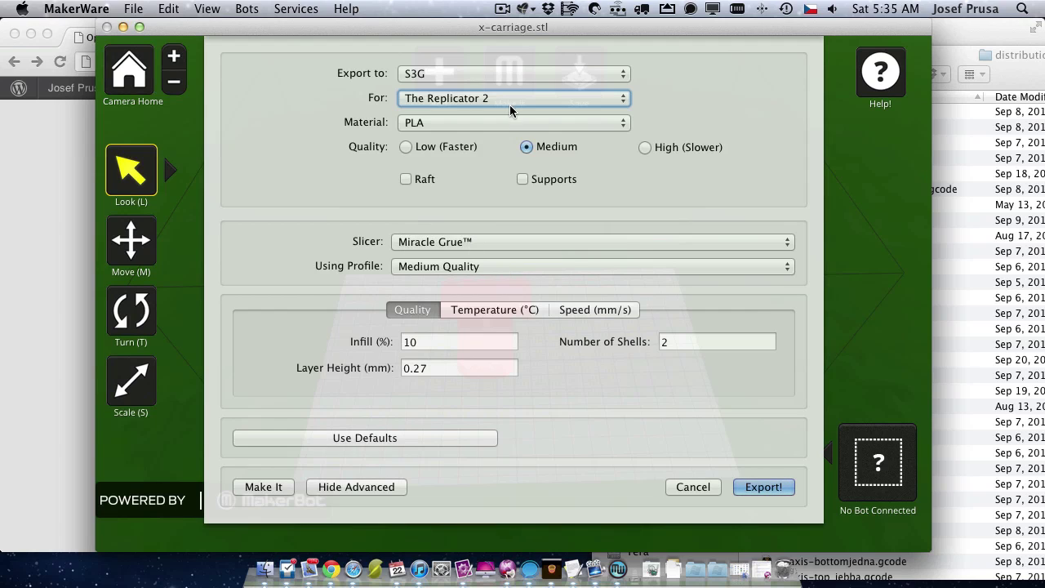
pyautogui.click(645, 148)
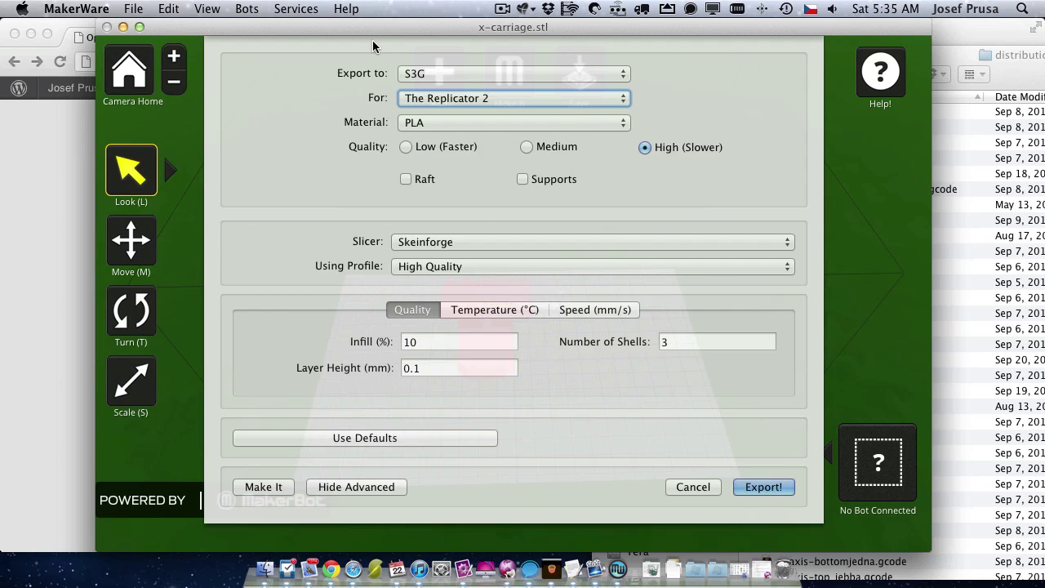
pyautogui.moveTo(373, 36); pyautogui.dragTo(436, 10)
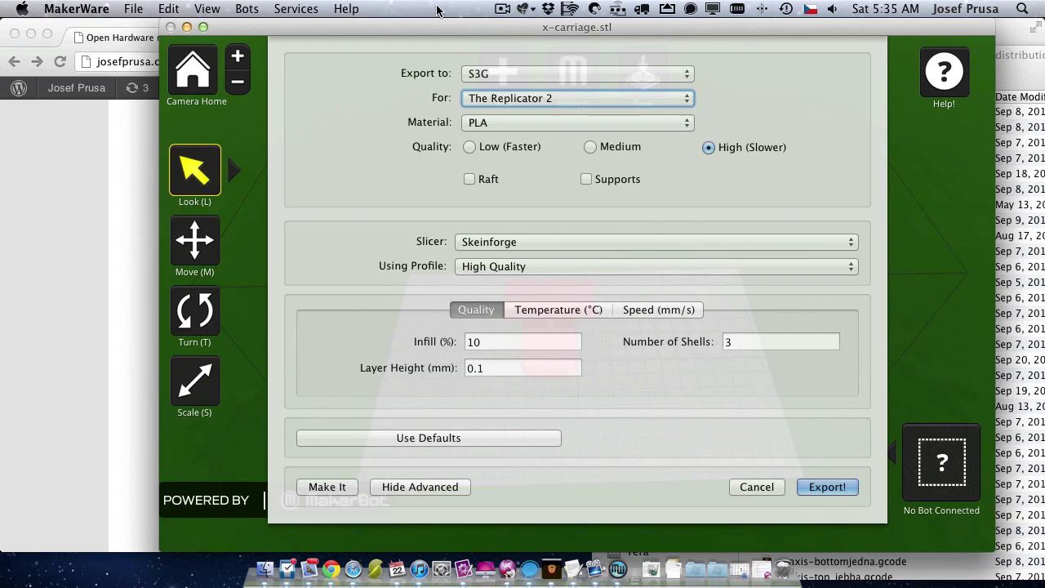
# - In Finder, navigate Macintosh SSD > Library > Frameworks into MakerBot.framework
pyautogui.click(263, 567)
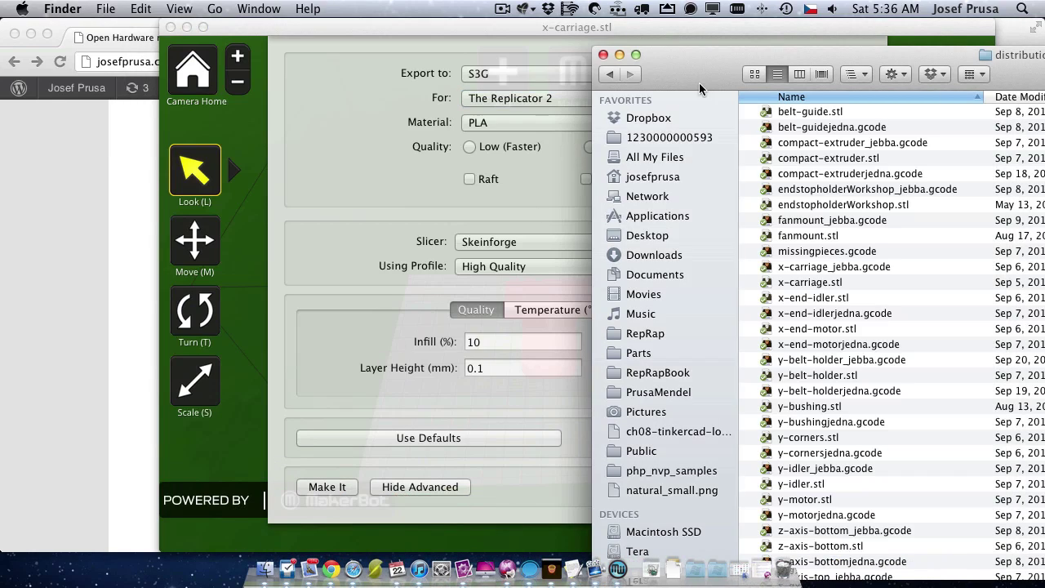
pyautogui.moveTo(704, 87); pyautogui.dragTo(144, 82)
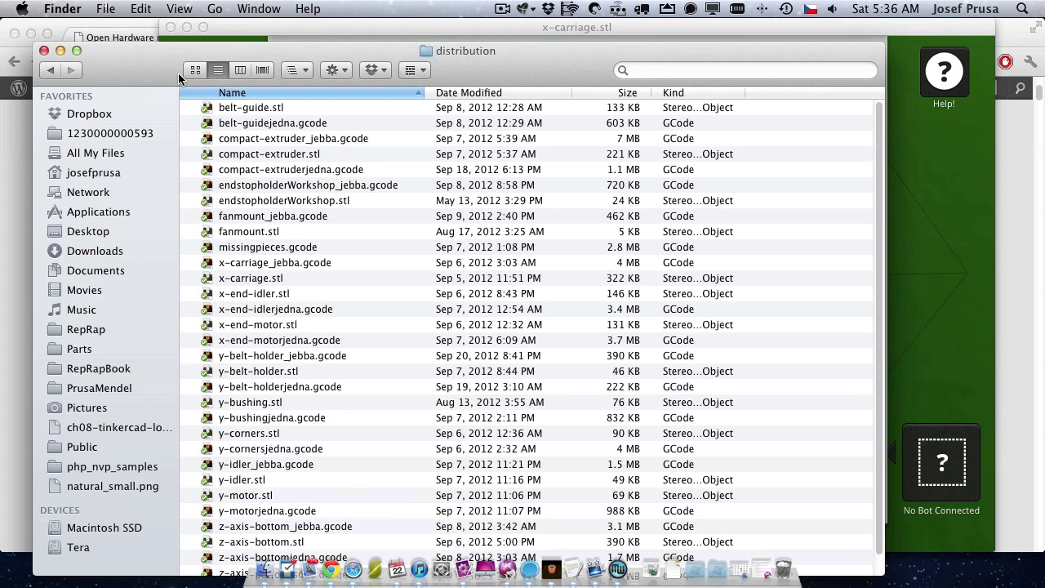
pyautogui.click(113, 172)
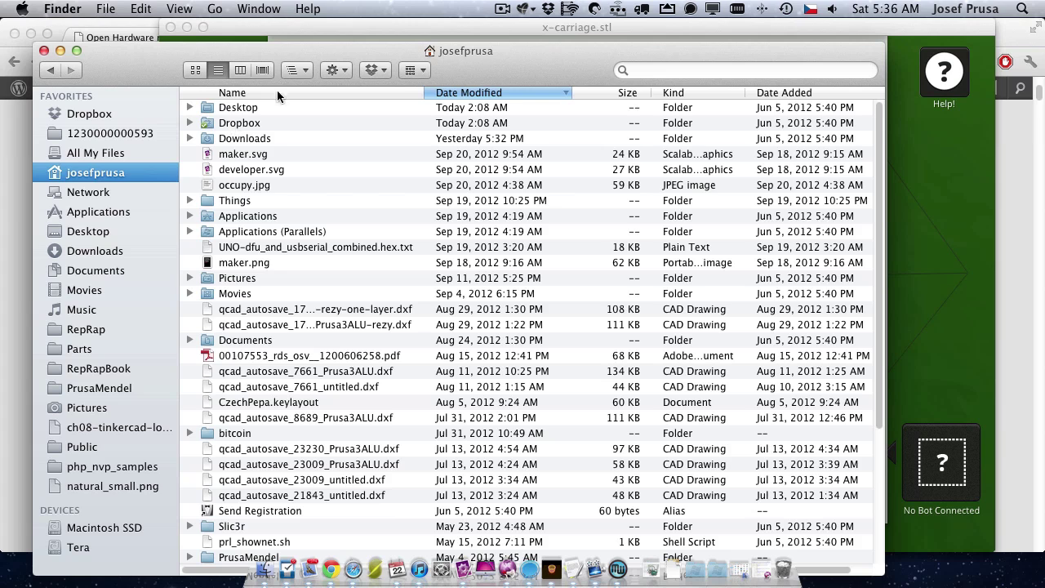
pyautogui.click(303, 69)
pyautogui.click(329, 125)
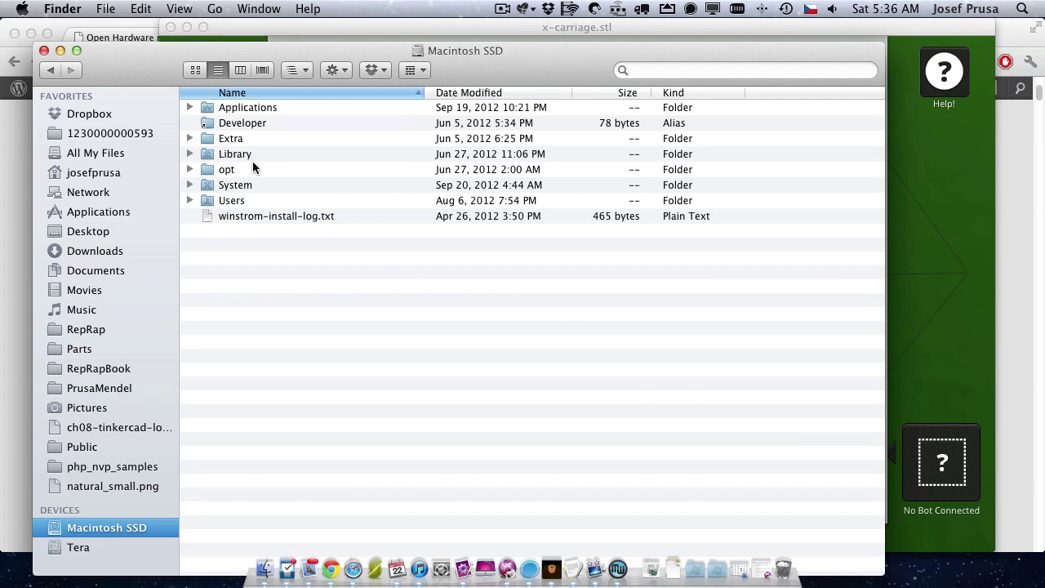
pyautogui.doubleClick(251, 155)
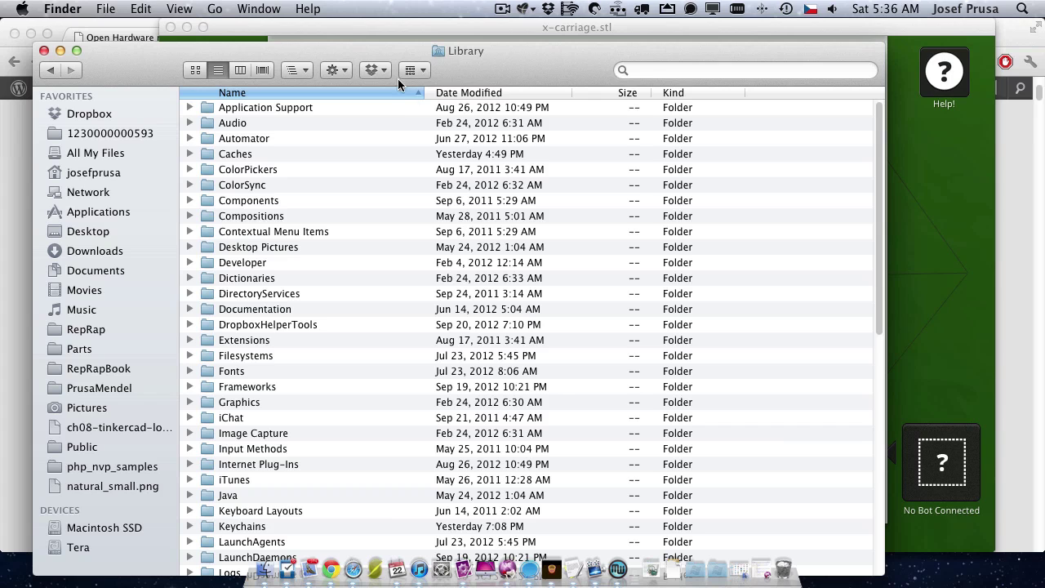
pyautogui.doubleClick(257, 386)
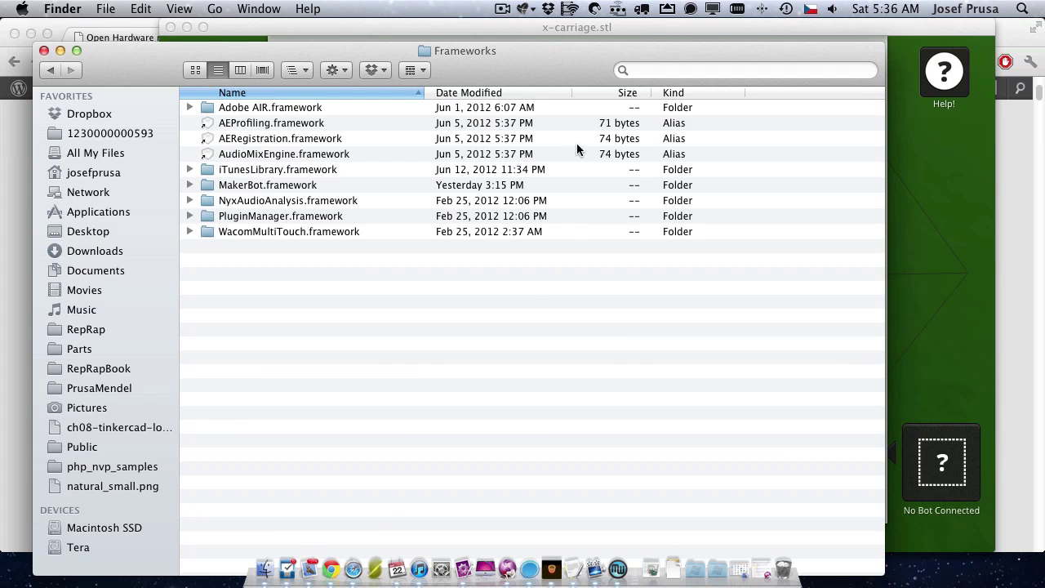
pyautogui.doubleClick(300, 186)
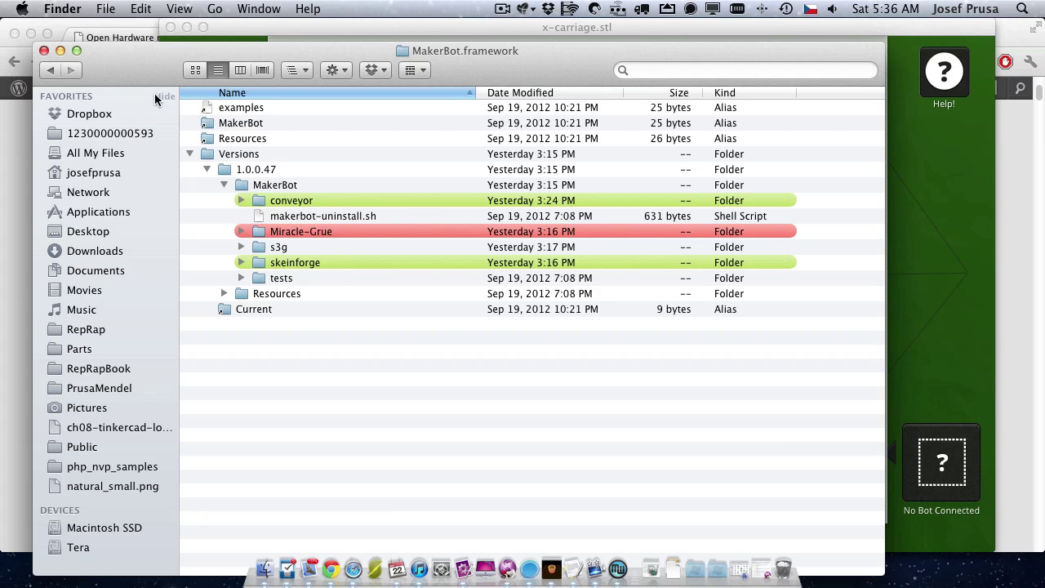
# - Open a second Finder window on Applications and select MakerWare.app
pyautogui.press('super+n')
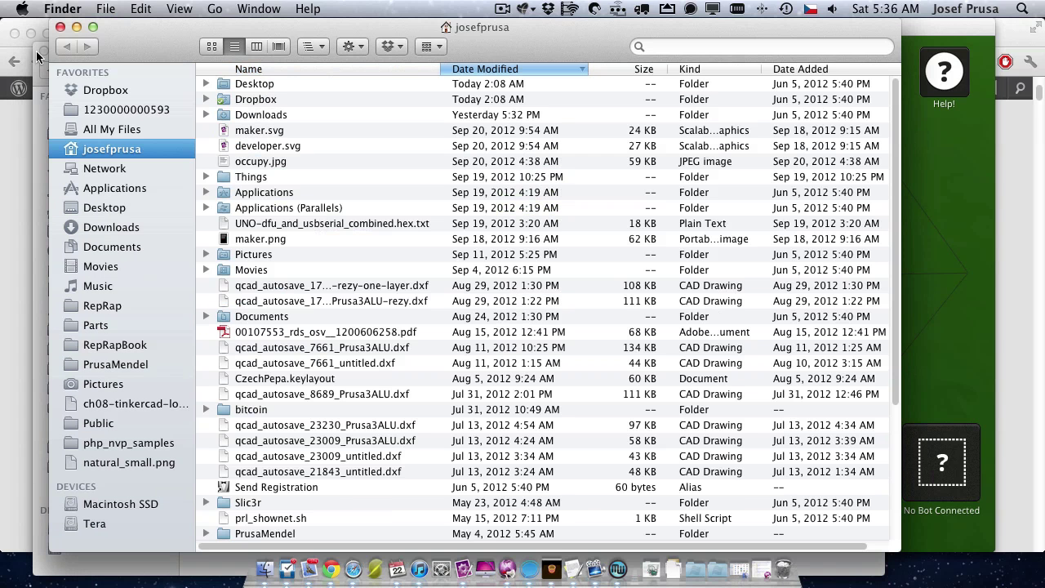
pyautogui.moveTo(198, 59); pyautogui.dragTo(423, 100)
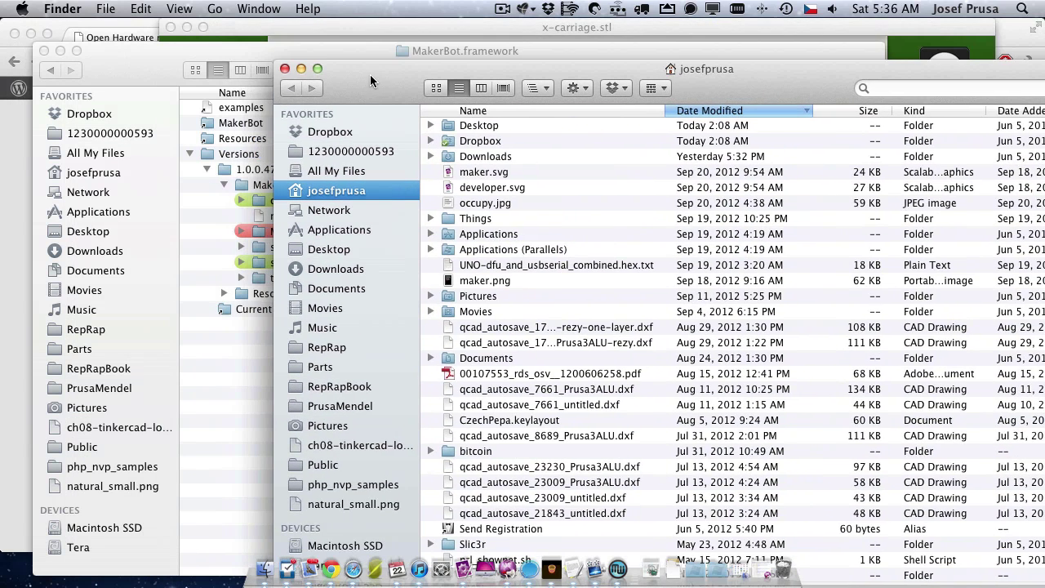
pyautogui.click(341, 241)
pyautogui.click(341, 234)
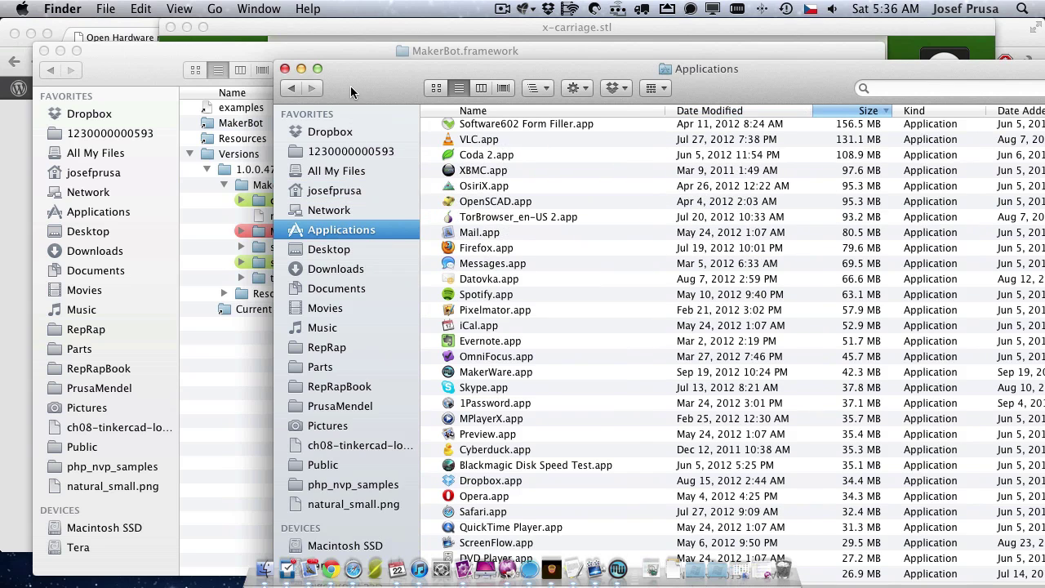
pyautogui.moveTo(350, 86); pyautogui.dragTo(343, 54)
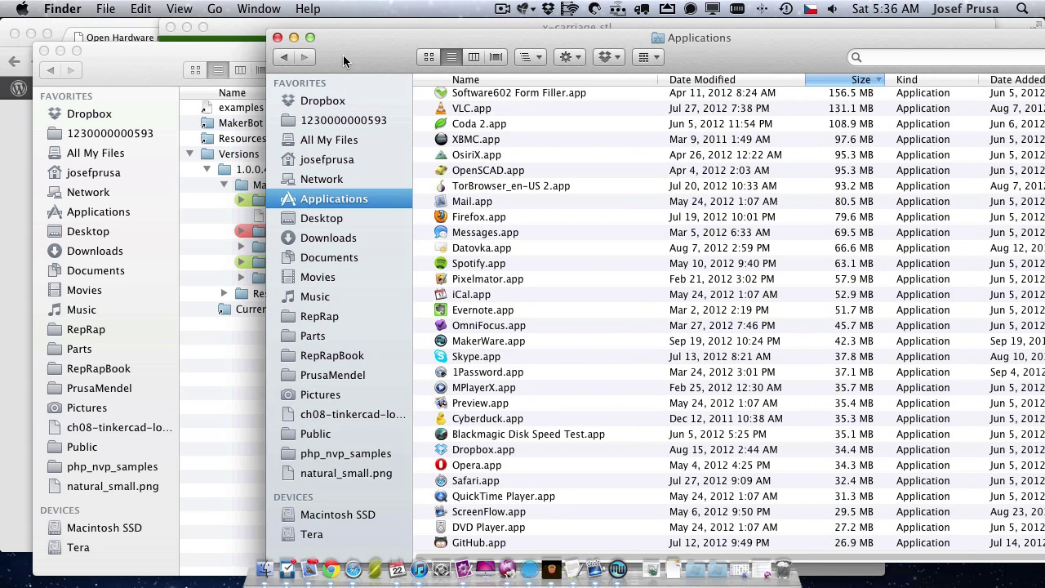
pyautogui.click(488, 342)
# - Show MakerWare.app's package contents and expand its Resources, MacOS and Frameworks folders
pyautogui.rightClick(488, 341)
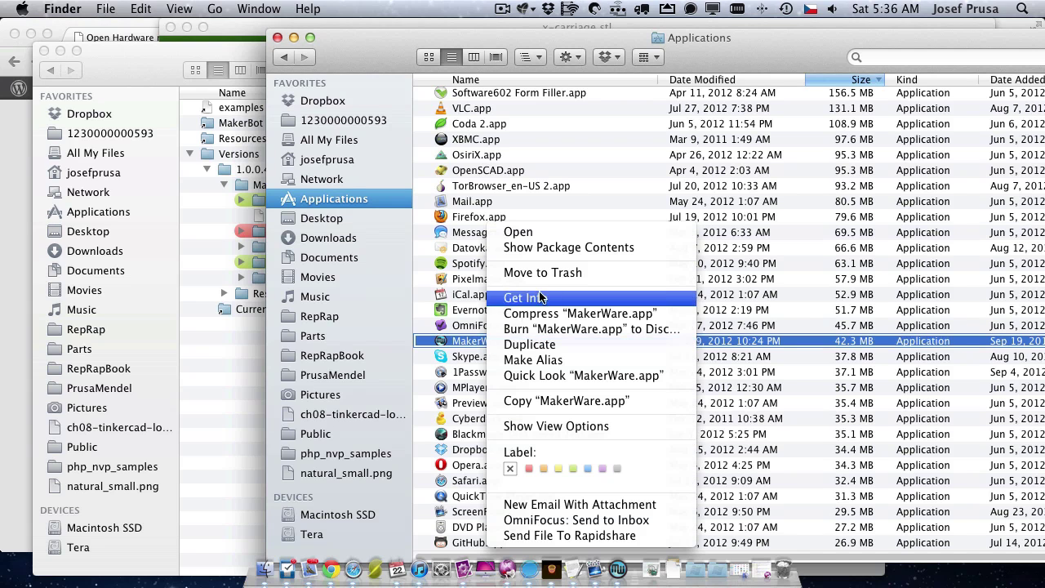
pyautogui.click(546, 248)
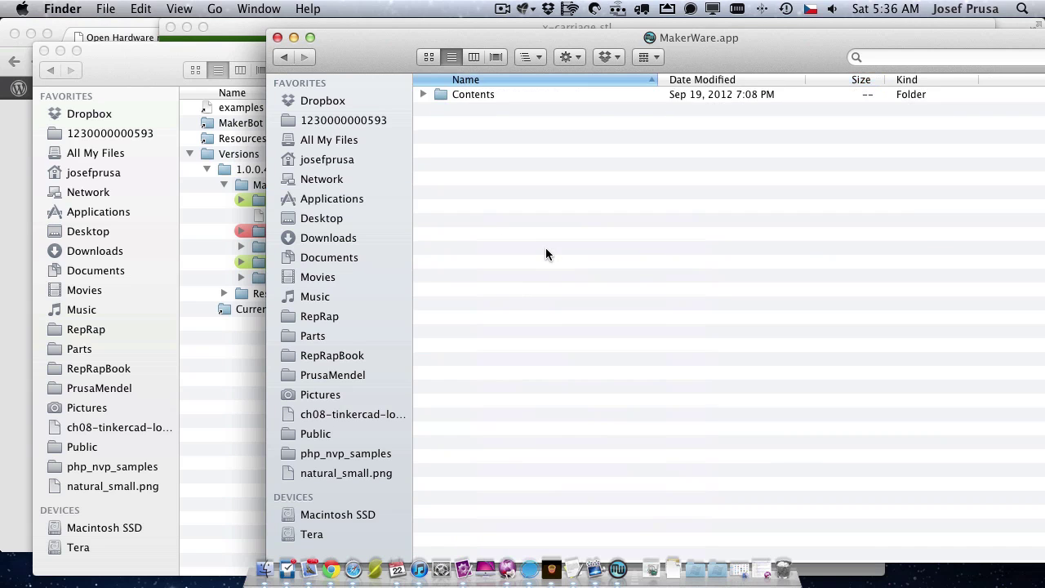
pyautogui.click(422, 94)
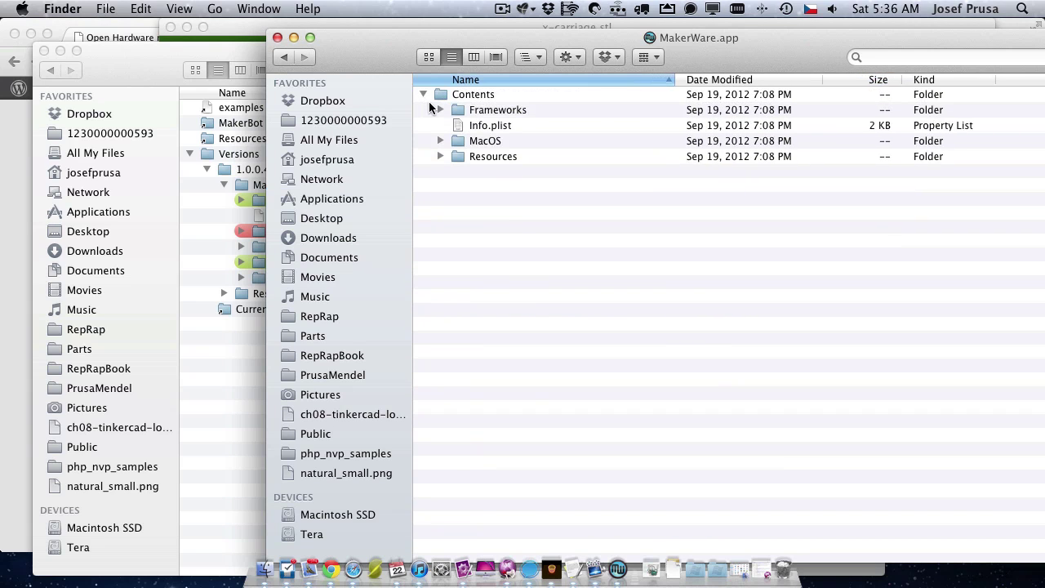
pyautogui.click(440, 155)
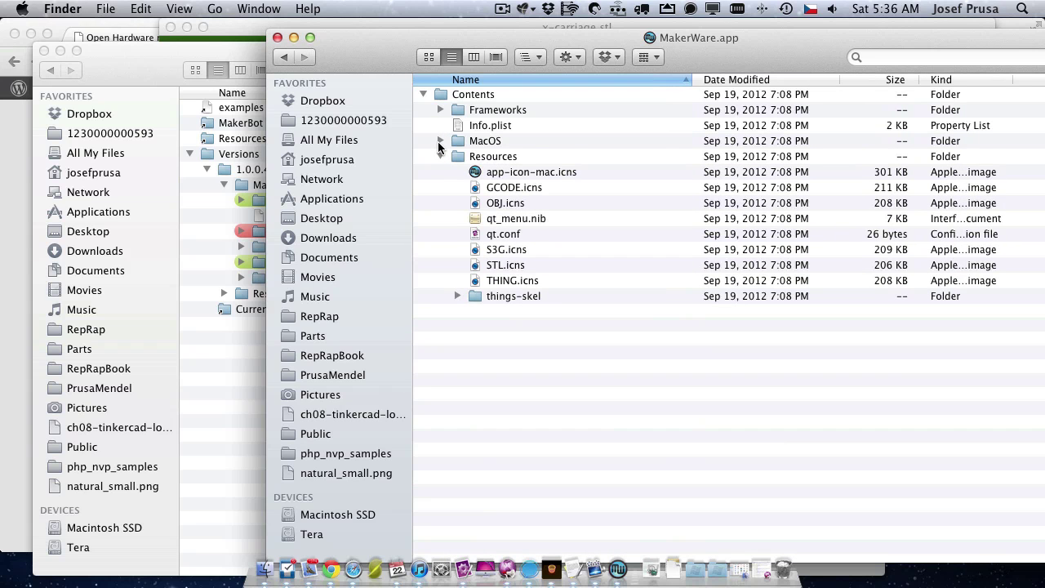
pyautogui.click(440, 141)
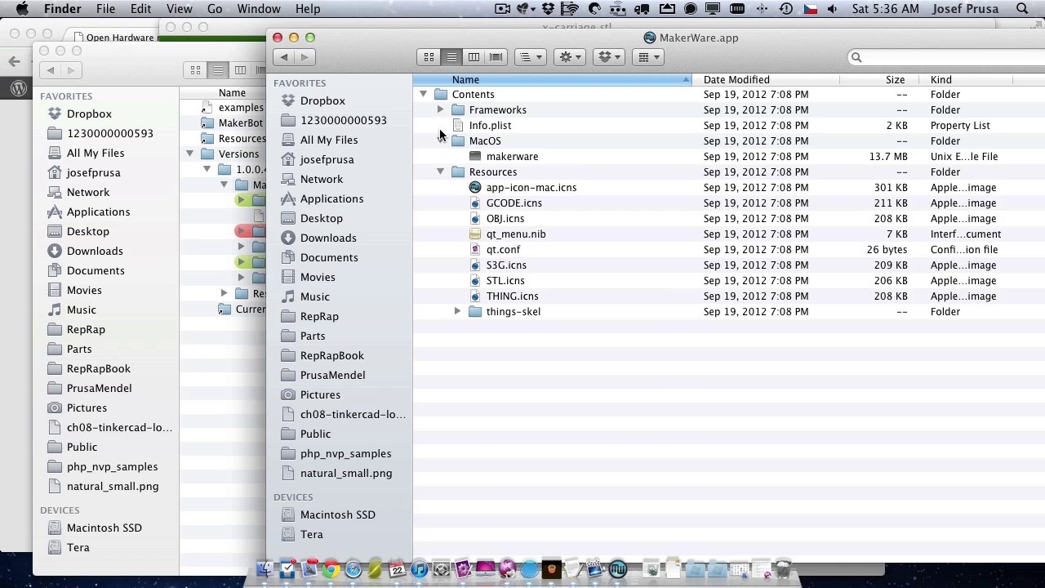
pyautogui.click(440, 109)
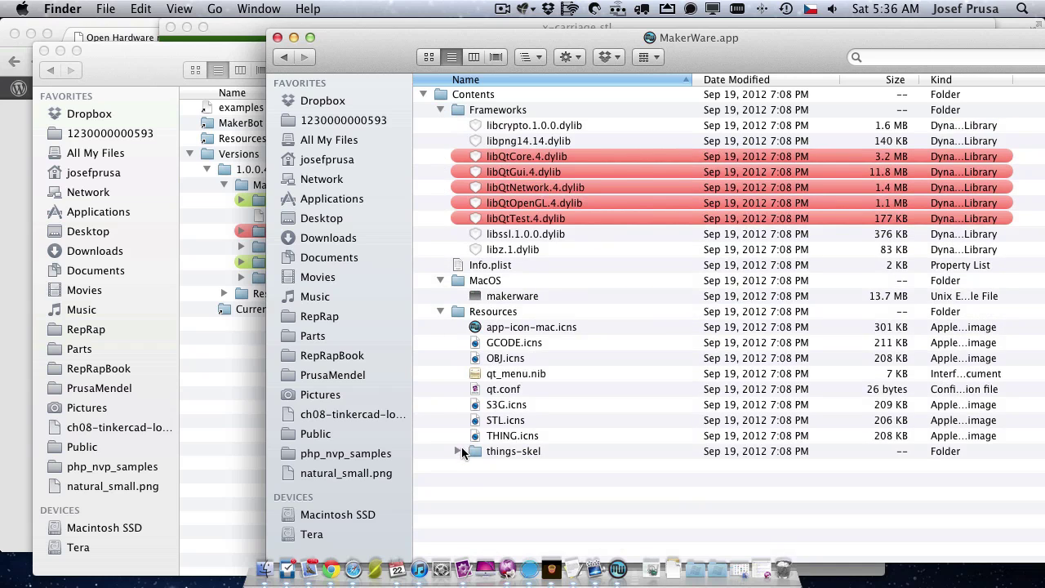
# - Step through the libQtCore to libQtTest dylibs and the makerware executable
pyautogui.click(566, 147)
pyautogui.click(563, 156)
pyautogui.click(569, 186)
pyautogui.click(567, 156)
pyautogui.click(573, 171)
pyautogui.click(578, 202)
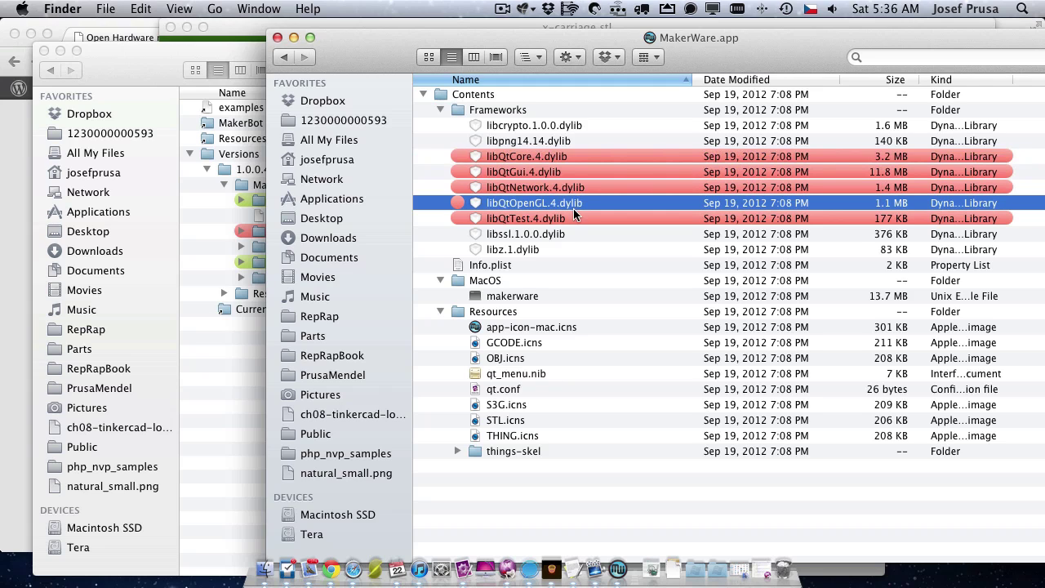
pyautogui.click(573, 216)
pyautogui.click(572, 188)
pyautogui.click(568, 202)
pyautogui.click(562, 171)
pyautogui.press('Up')
pyautogui.click(570, 173)
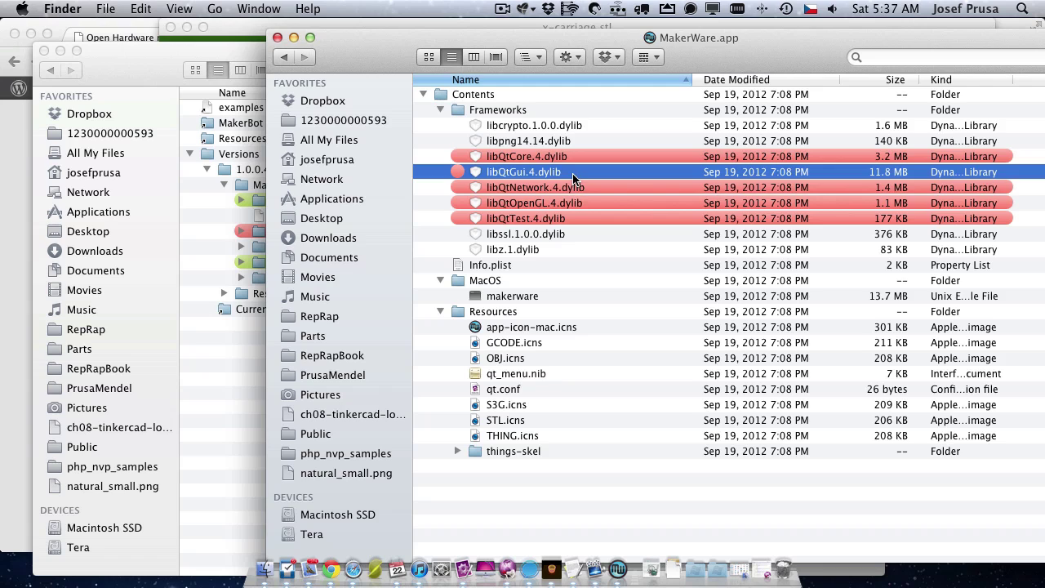
pyautogui.click(576, 188)
pyautogui.click(575, 201)
pyautogui.click(574, 214)
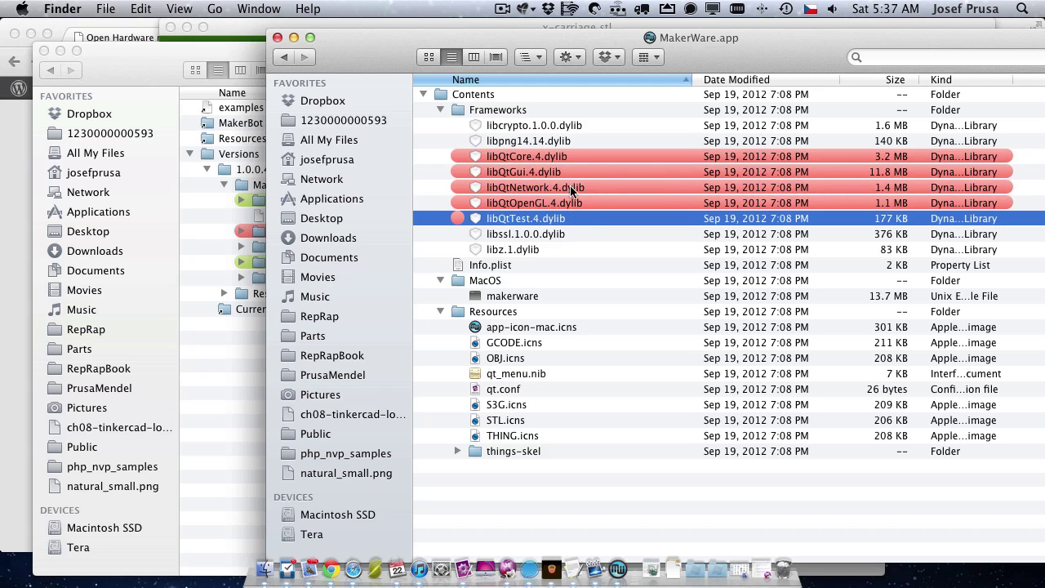
pyautogui.click(567, 162)
pyautogui.click(568, 169)
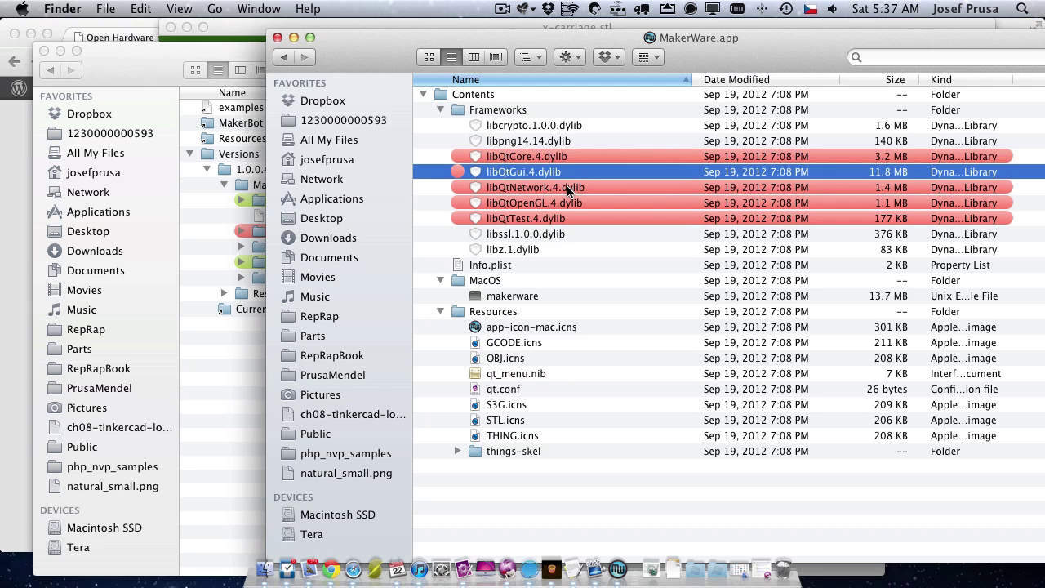
pyautogui.click(570, 188)
pyautogui.click(560, 206)
pyautogui.click(548, 213)
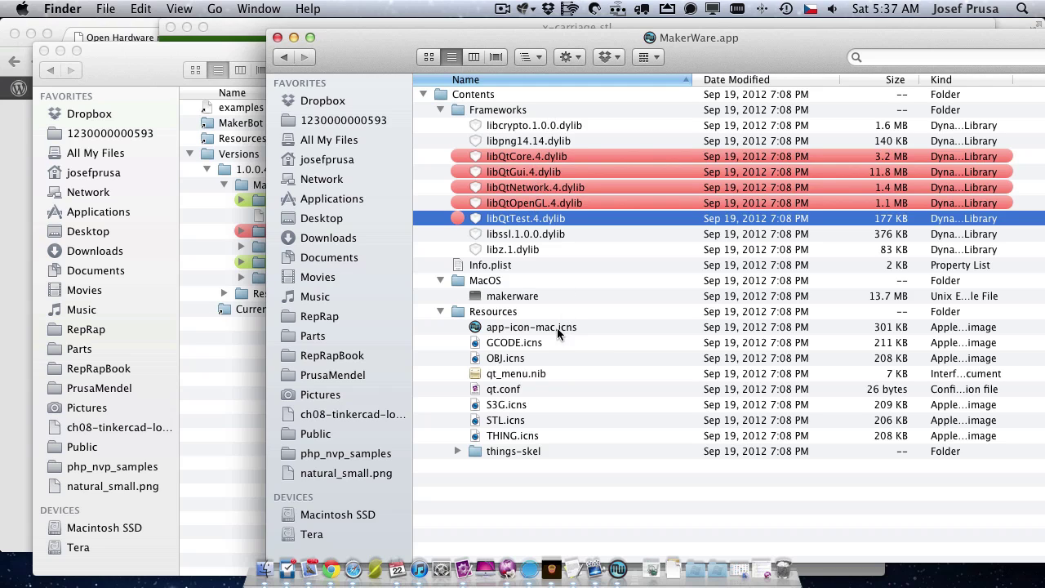
pyautogui.click(512, 298)
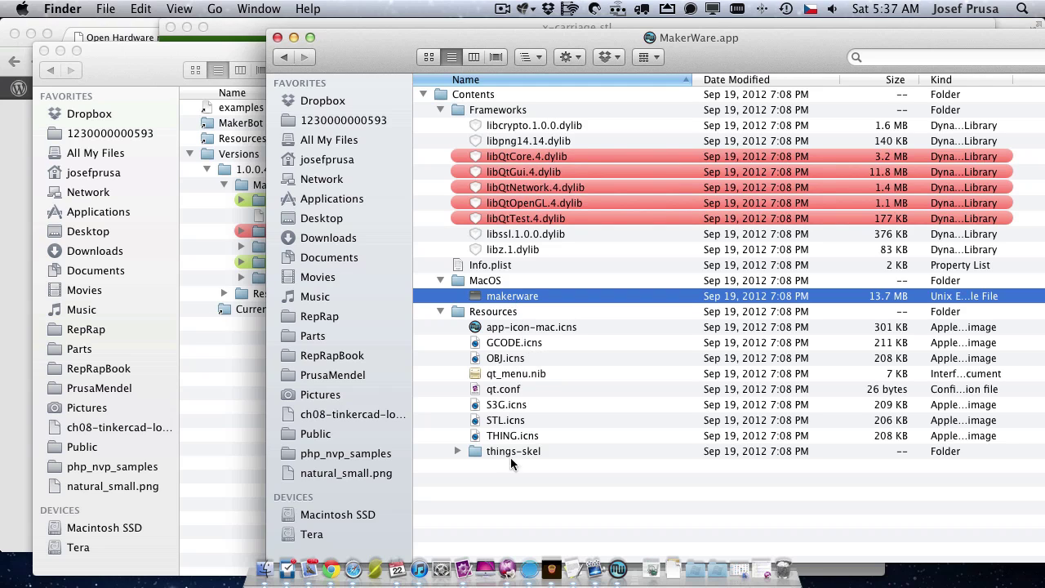
pyautogui.click(578, 153)
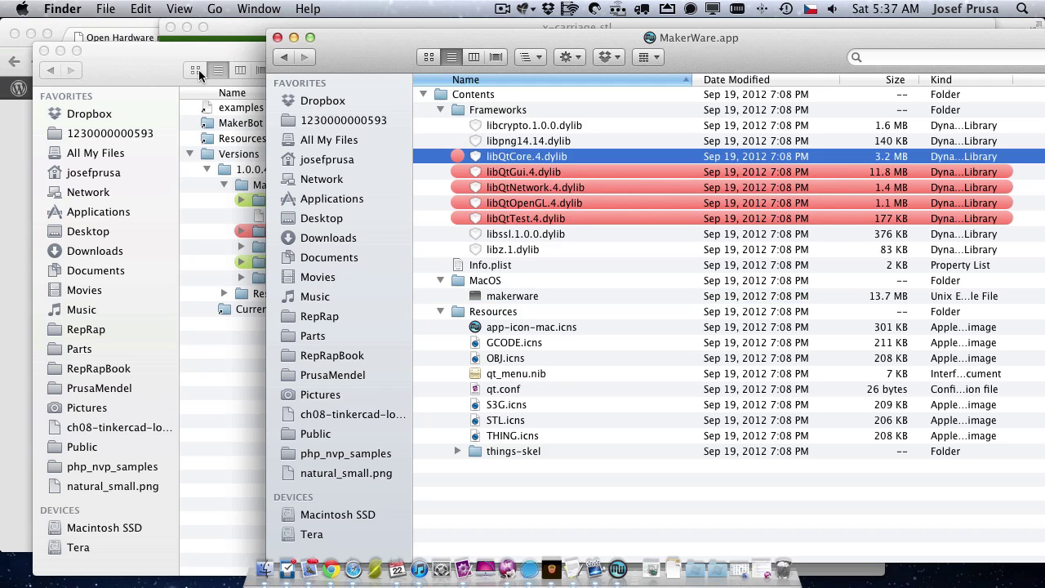
# - Bring MakerBot.framework forward, move its window, and expand the conveyor folder
pyautogui.click(153, 49)
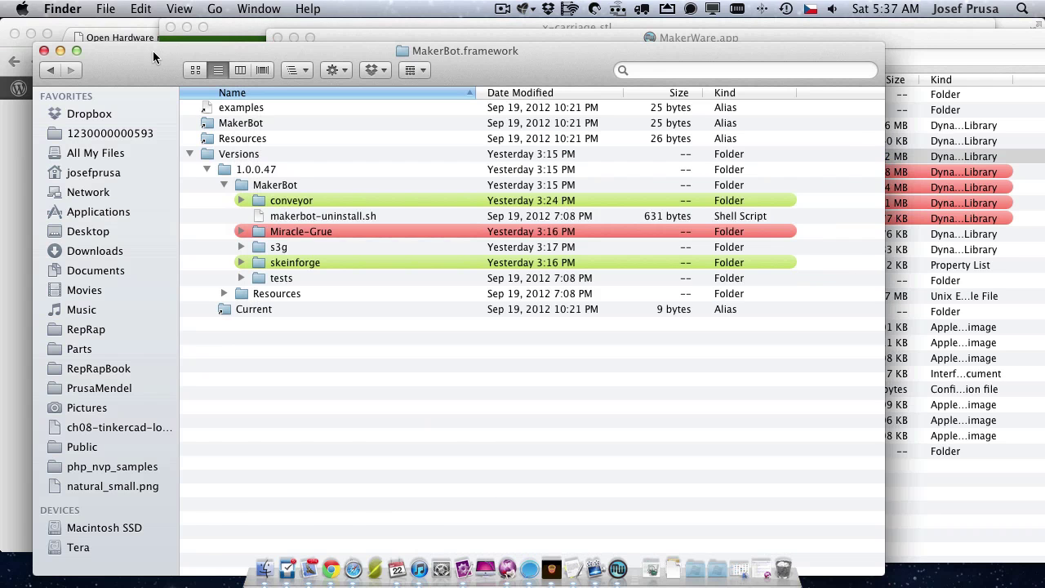
pyautogui.moveTo(148, 55); pyautogui.dragTo(201, 38)
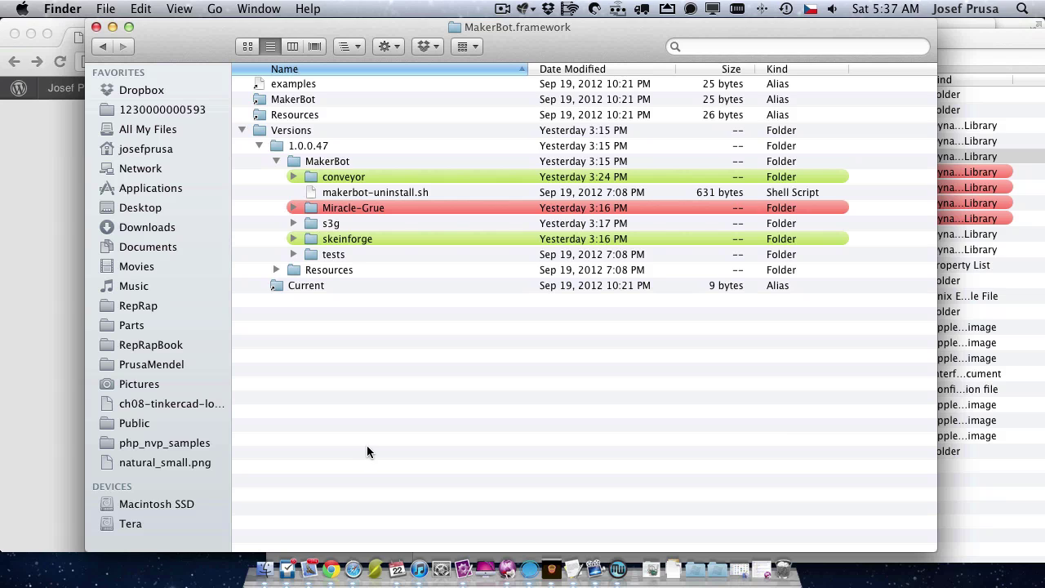
pyautogui.click(292, 176)
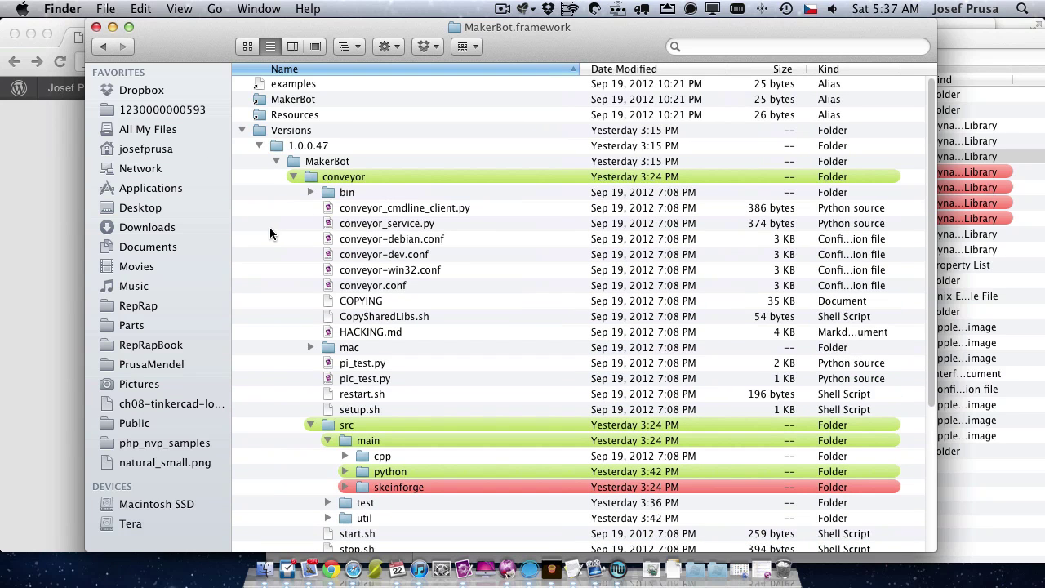
pyautogui.scroll(-1, 323, 282)
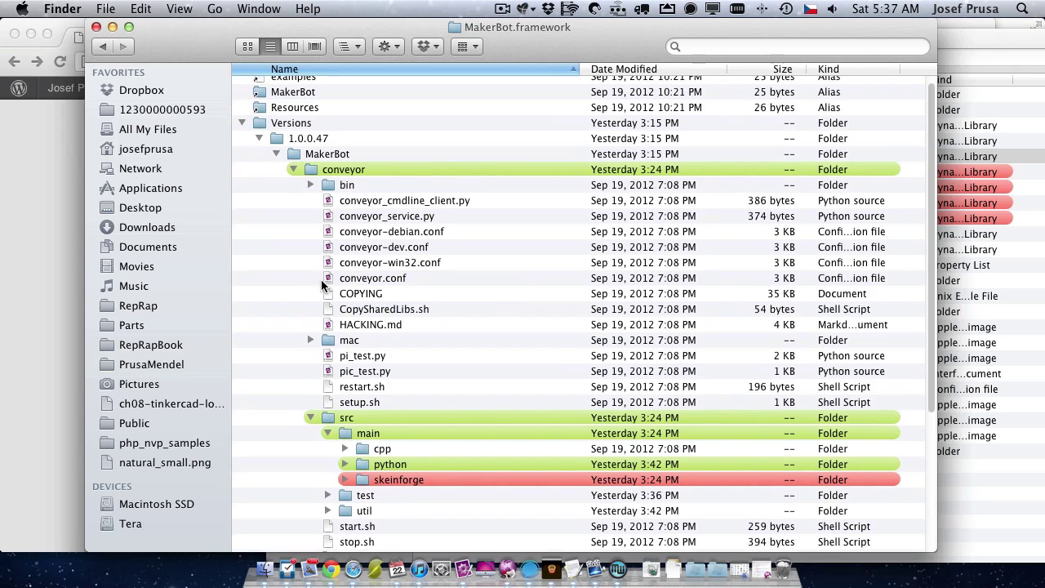
pyautogui.scroll(-5, 384, 263)
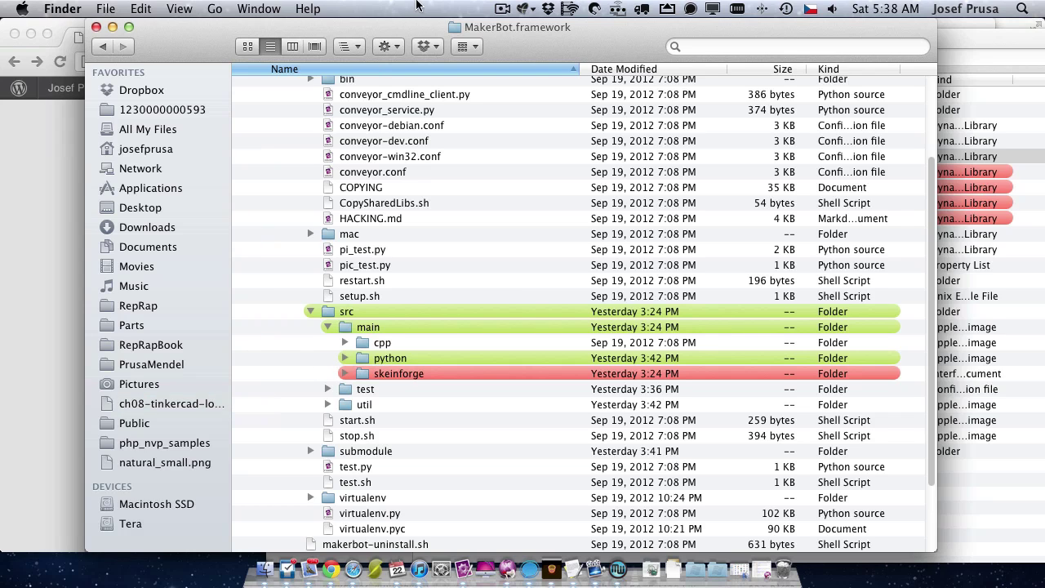
# - Expand python and conveyor, then select miraclegrue.py and skeinforge.py in toolpath
pyautogui.click(344, 358)
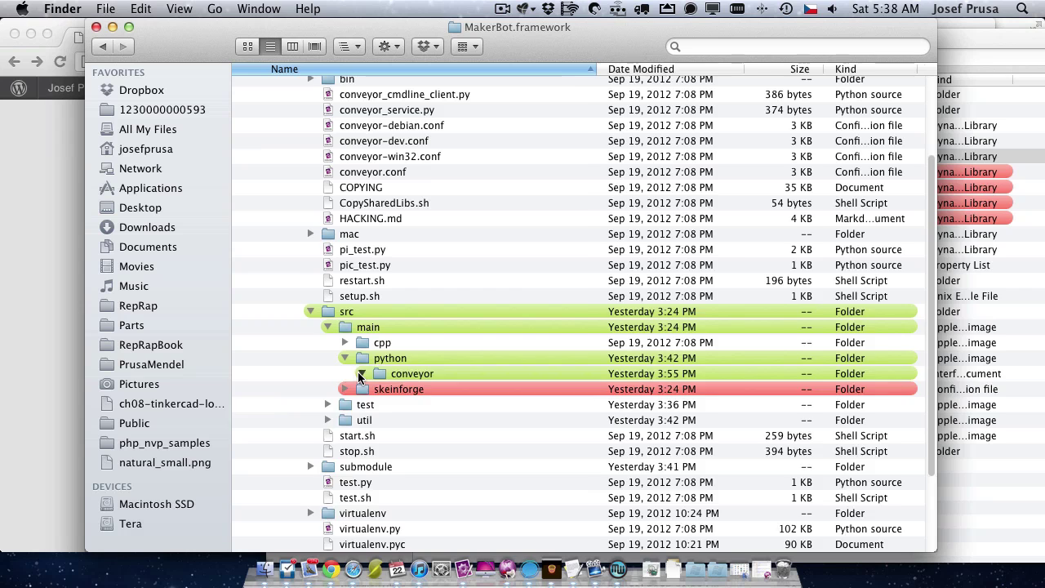
pyautogui.click(361, 373)
pyautogui.scroll(-3, 354, 344)
pyautogui.scroll(-6, 352, 344)
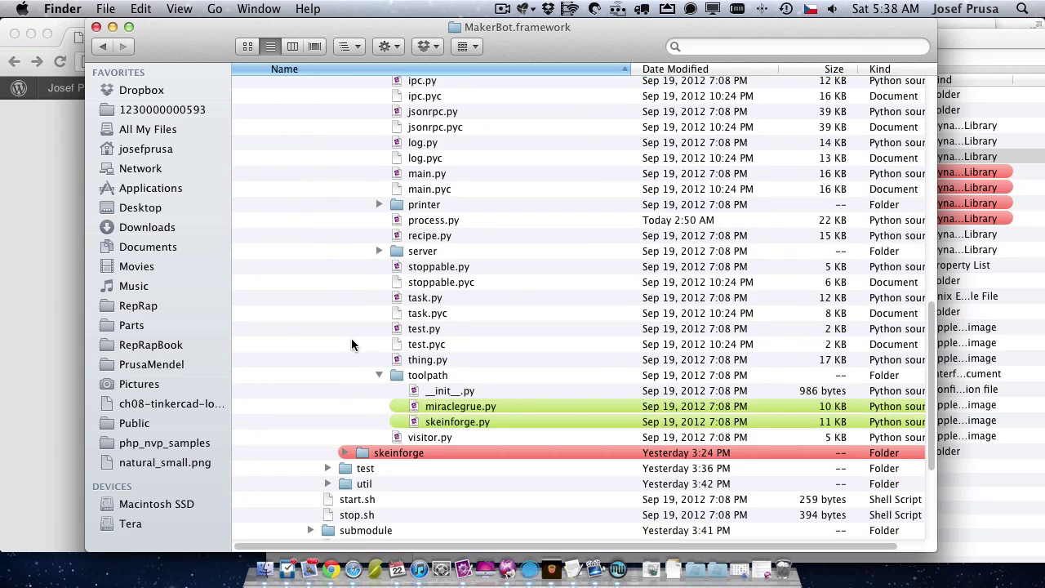
pyautogui.scroll(8, 351, 338)
pyautogui.scroll(-10, 351, 338)
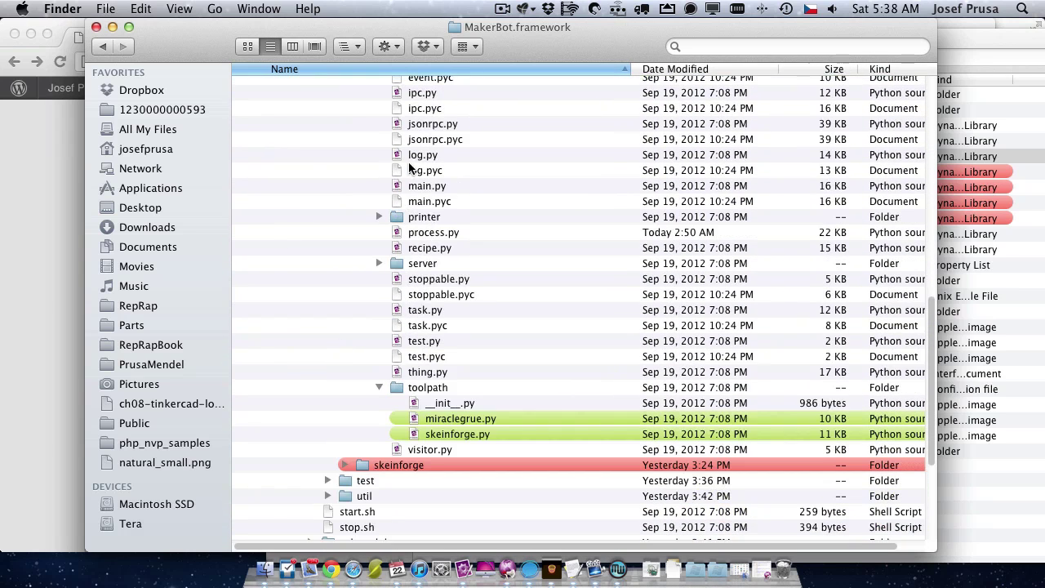
pyautogui.click(457, 420)
pyautogui.click(448, 438)
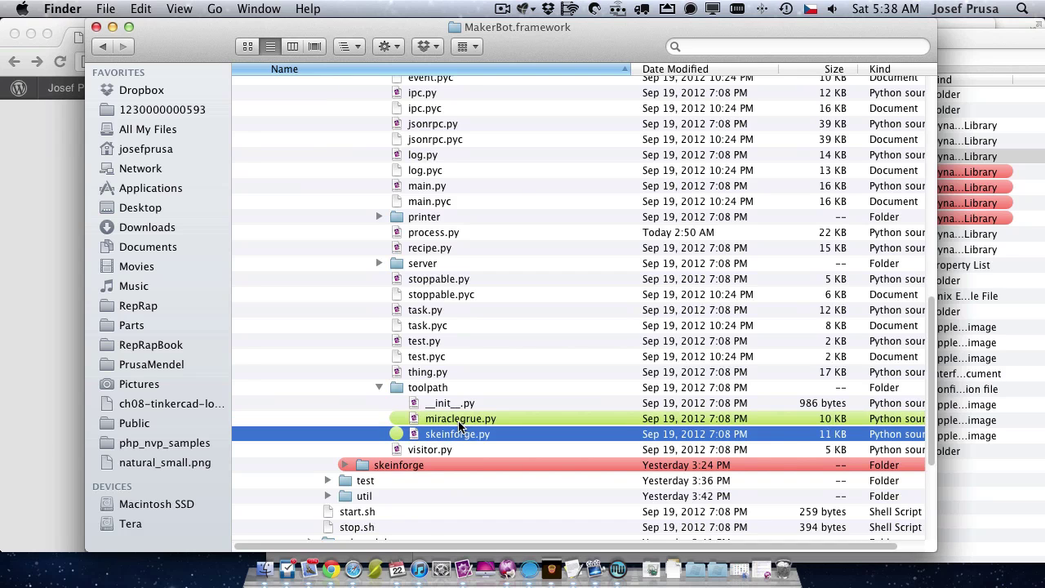
pyautogui.doubleClick(461, 420)
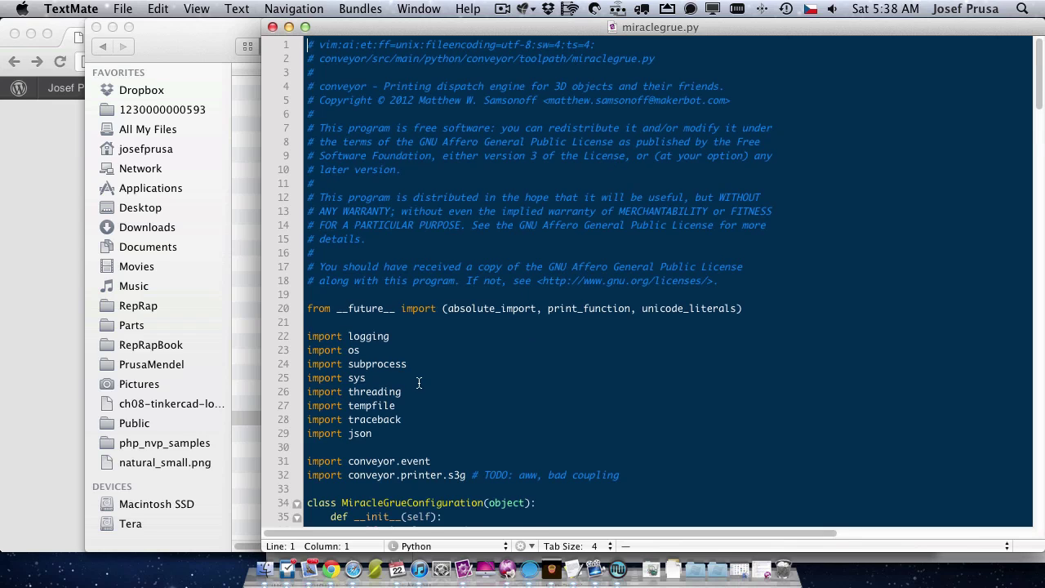
pyautogui.scroll(-1, 420, 387)
pyautogui.scroll(-10, 405, 398)
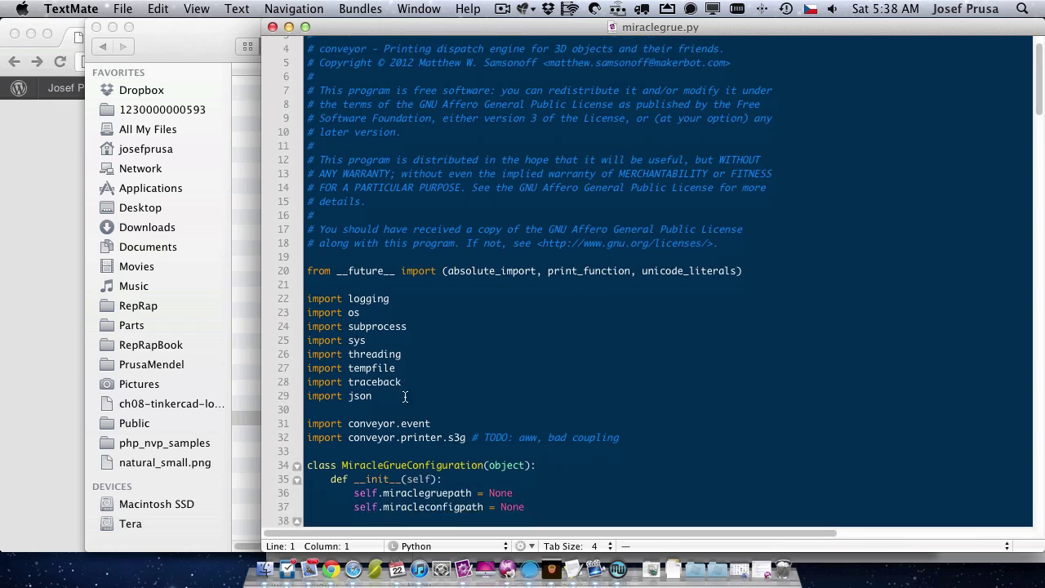
pyautogui.scroll(-7, 408, 401)
pyautogui.scroll(3, 438, 338)
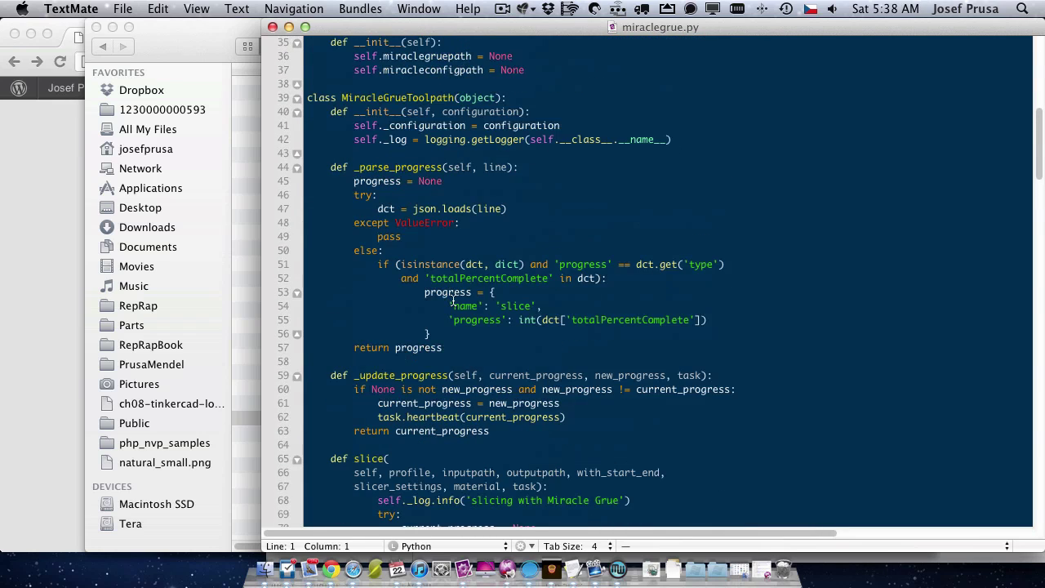
pyautogui.scroll(-8, 608, 352)
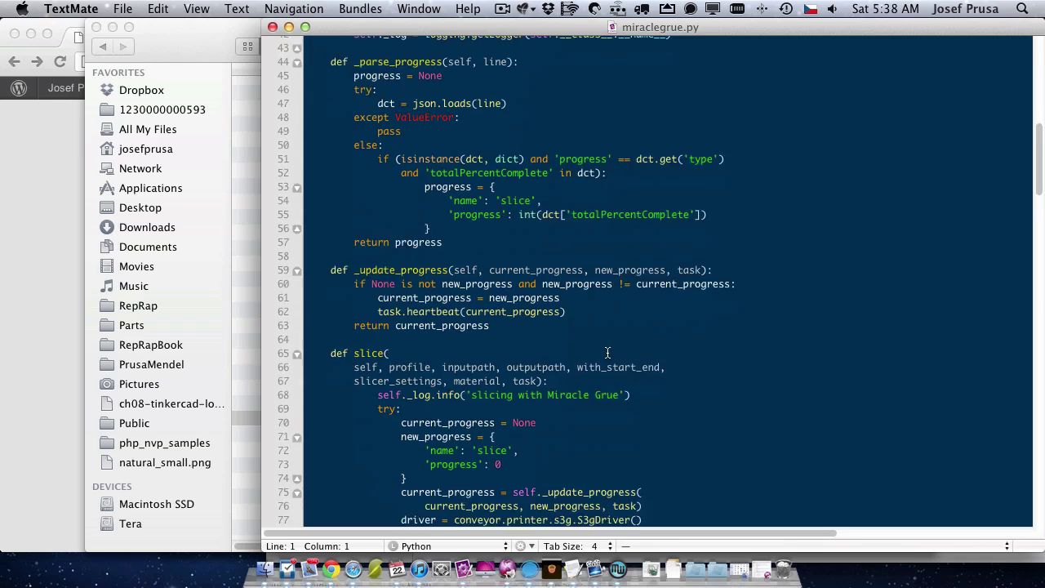
pyautogui.scroll(-3, 663, 353)
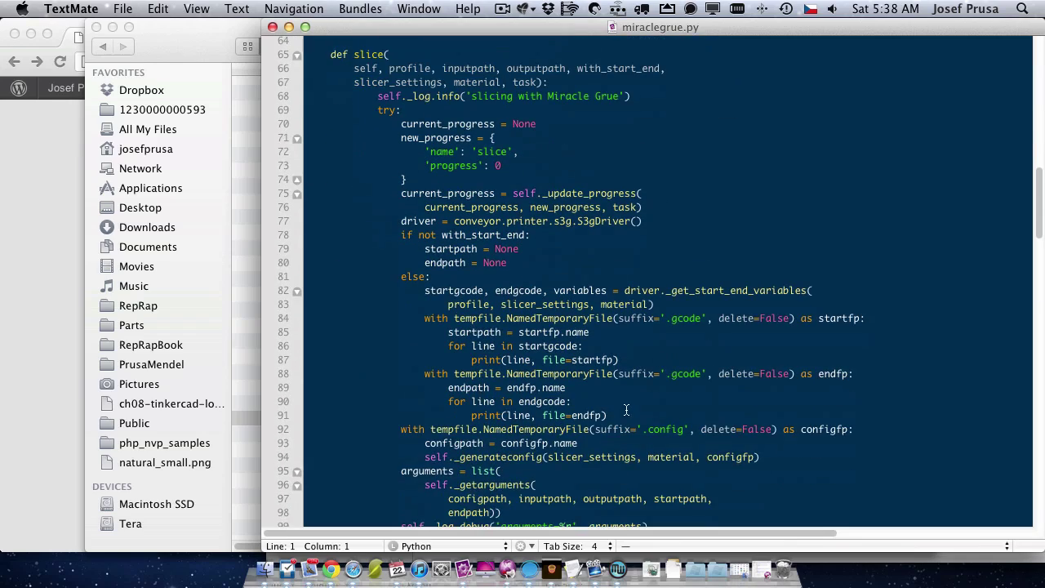
pyautogui.scroll(-12, 626, 409)
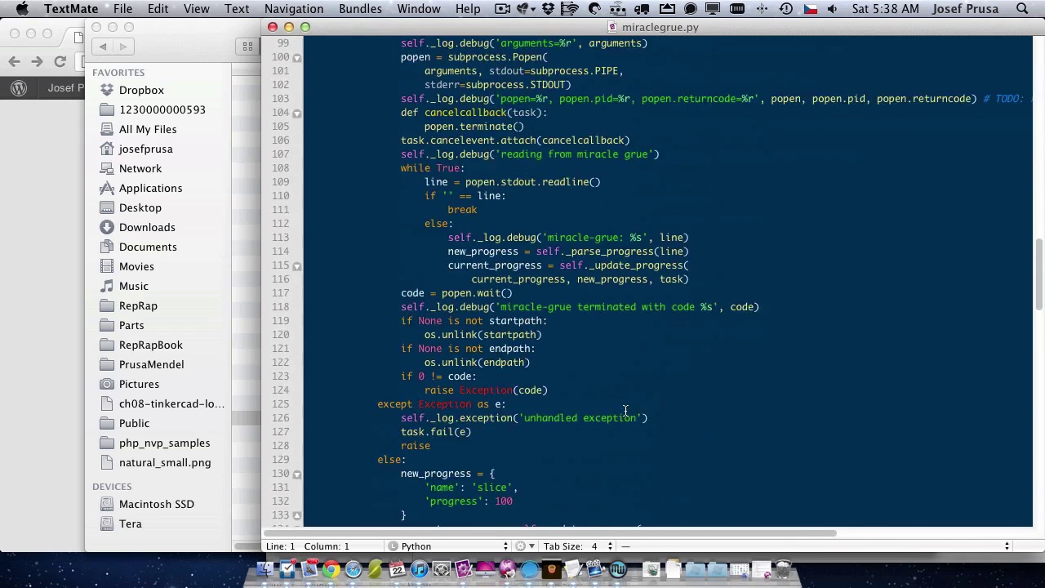
pyautogui.scroll(-10, 626, 411)
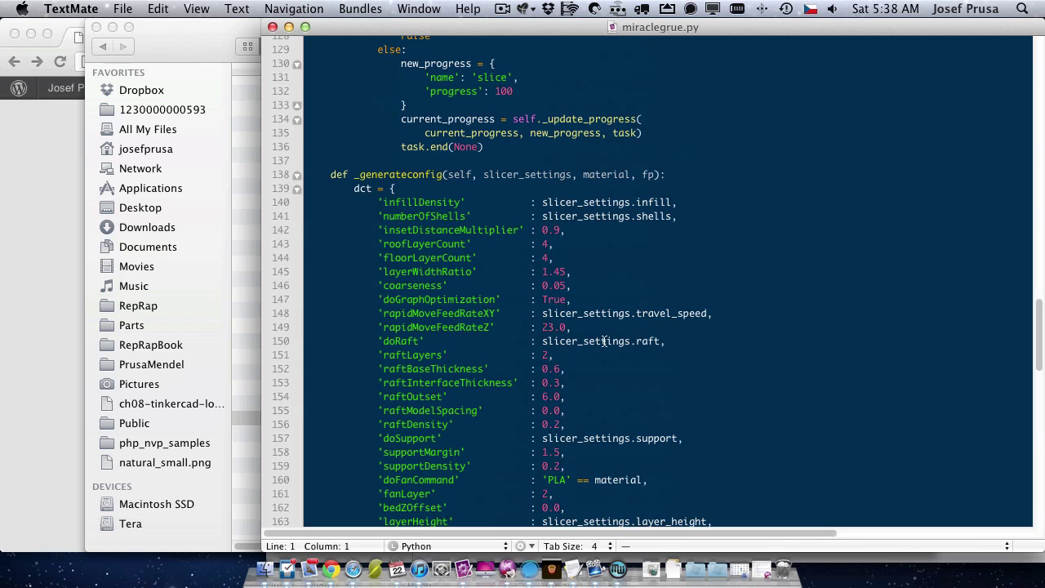
pyautogui.moveTo(398, 189); pyautogui.dragTo(676, 368)
pyautogui.click(860, 334)
pyautogui.scroll(3, 804, 218)
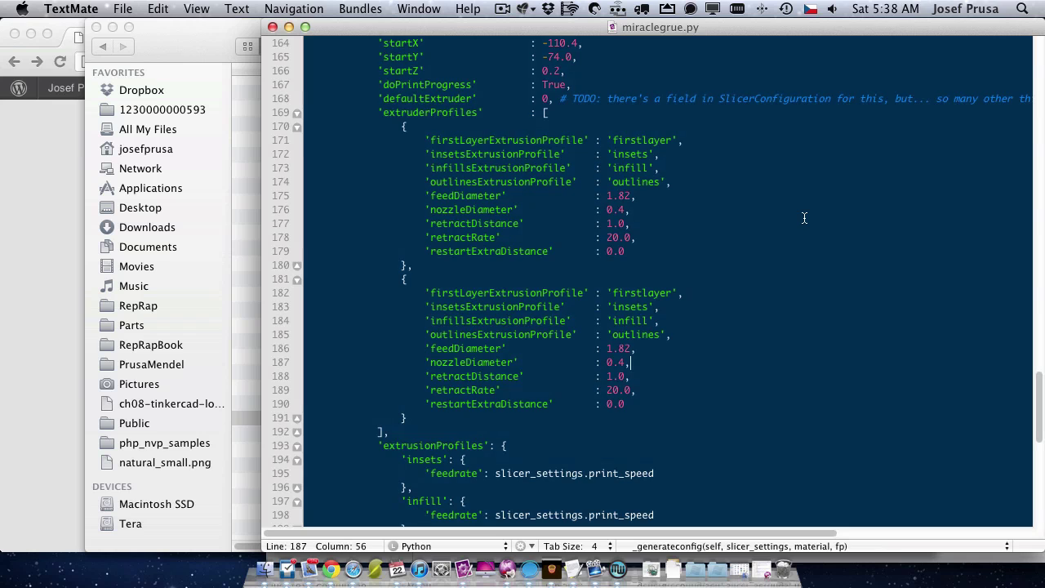
pyautogui.scroll(-10, 807, 213)
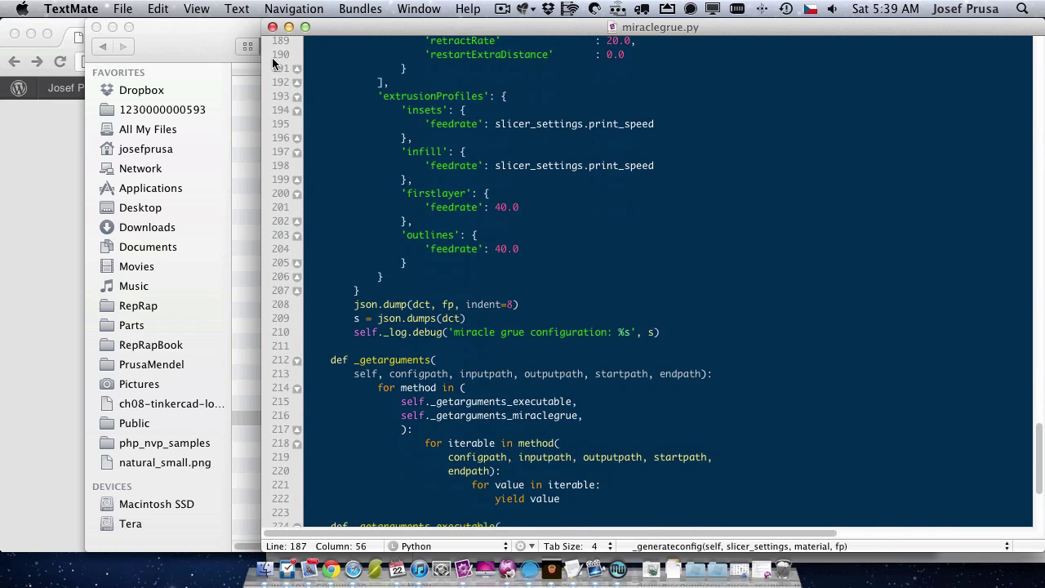
pyautogui.click(273, 27)
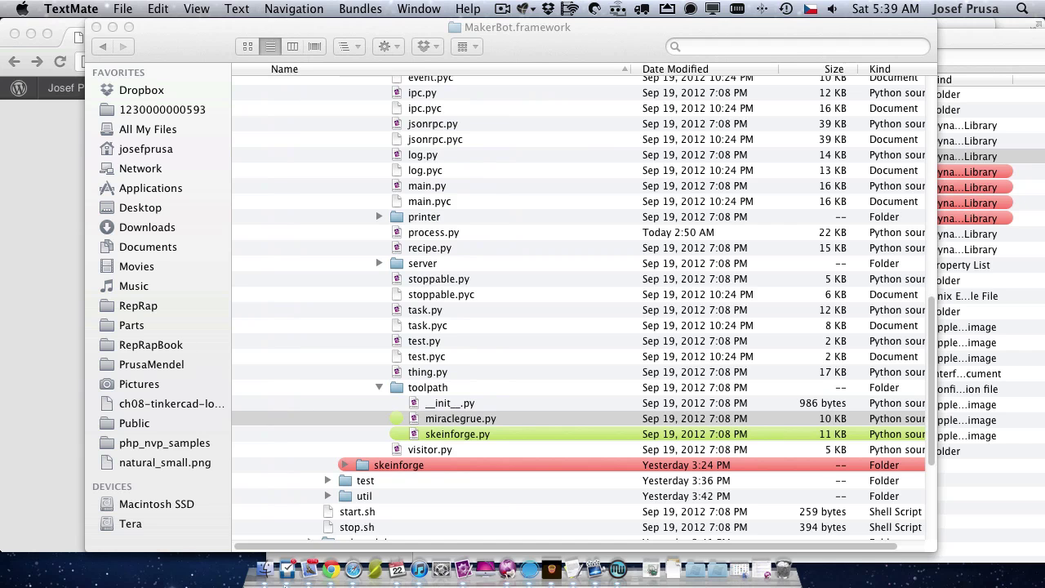
# - Open skeinforge.py in TextMate, scroll through its source, and close it
pyautogui.doubleClick(452, 434)
pyautogui.scroll(-20, 530, 266)
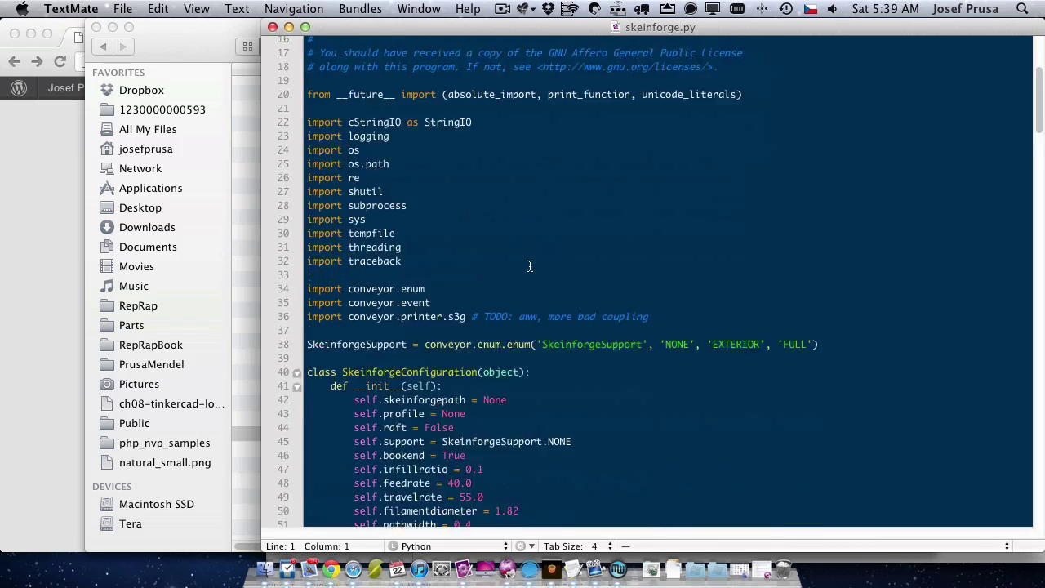
pyautogui.scroll(-20, 530, 265)
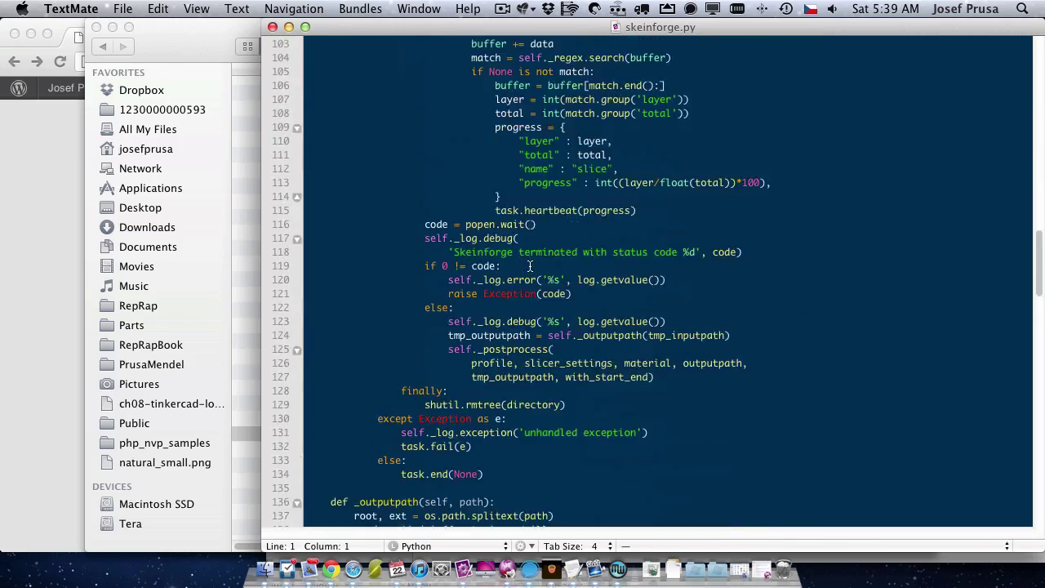
pyautogui.click(273, 27)
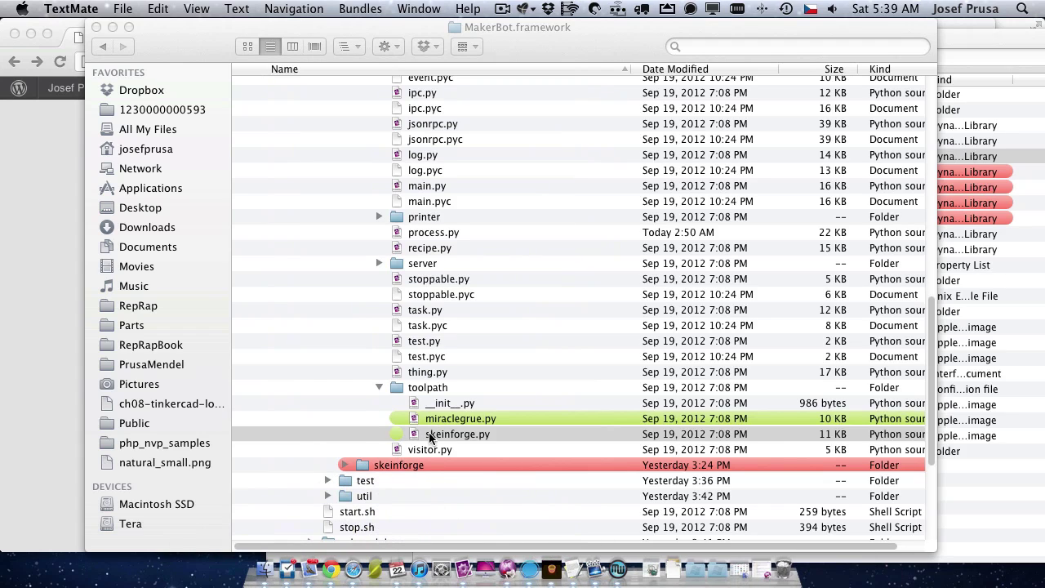
# - Close the leftover untitled TextMate document and bring the MakerBot.framework window forward
pyautogui.click(629, 561)
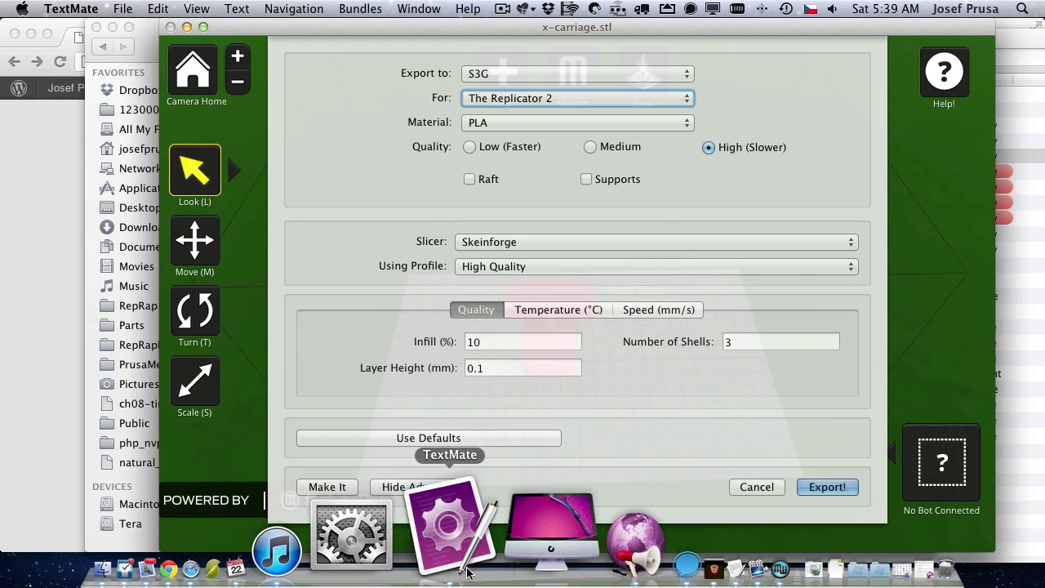
pyautogui.click(441, 527)
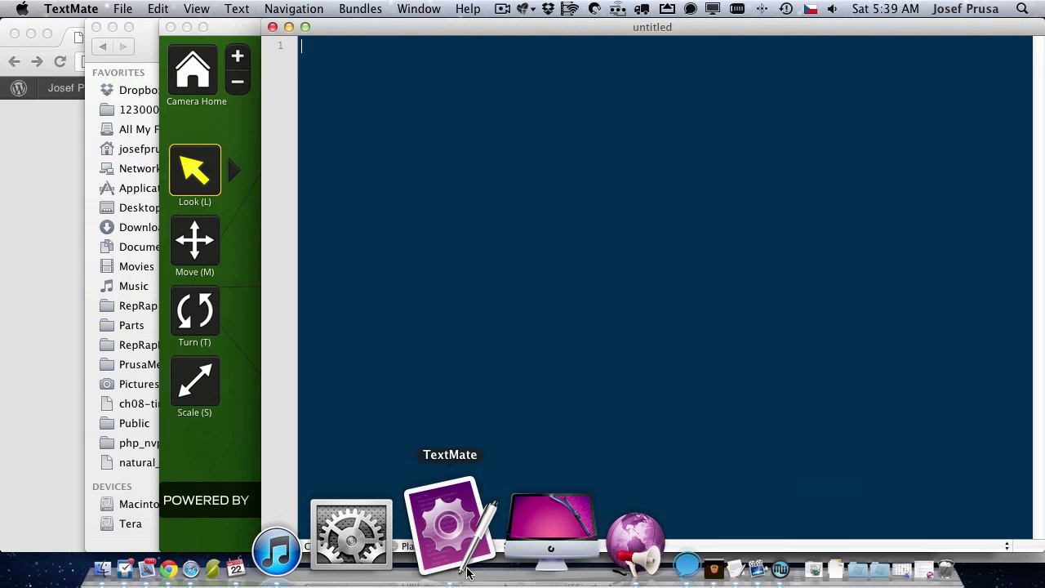
pyautogui.click(273, 27)
pyautogui.click(150, 43)
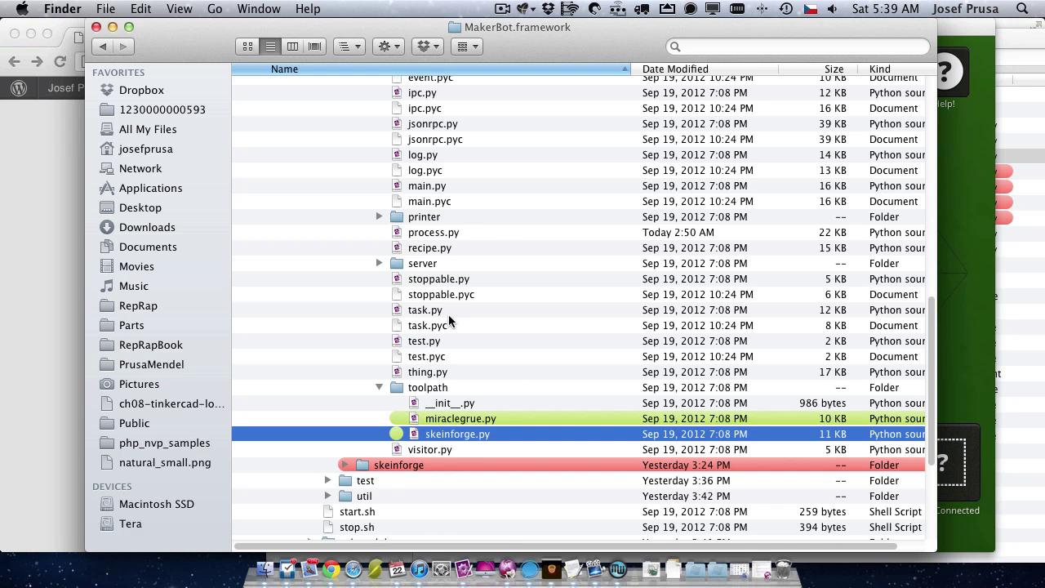
# - Expand skeinforge's Replicator slicing defaults, with its alterations and profiles subfolders
pyautogui.click(344, 464)
pyautogui.scroll(-3, 339, 396)
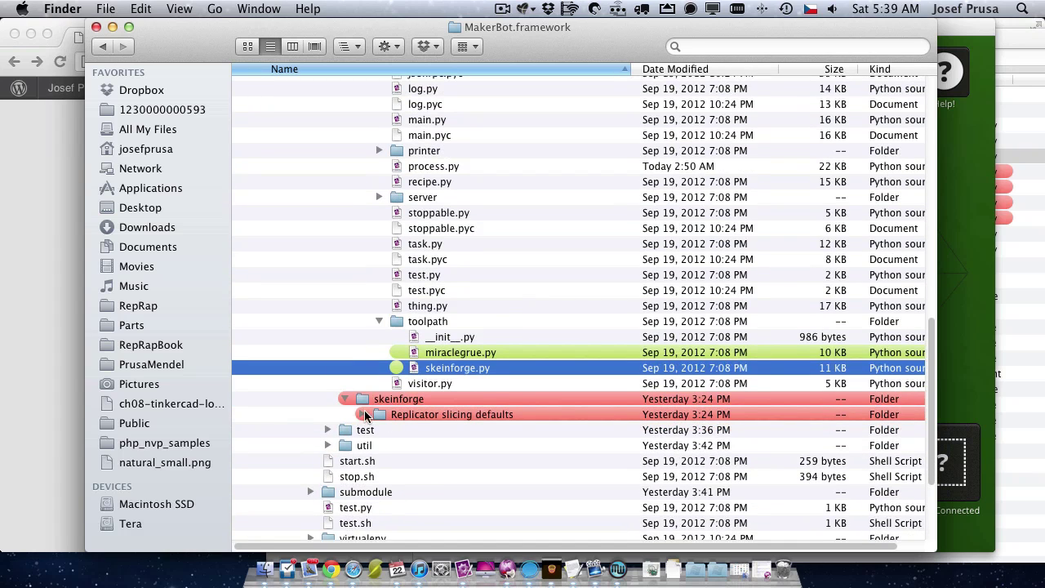
pyautogui.click(363, 414)
pyautogui.scroll(-3, 437, 253)
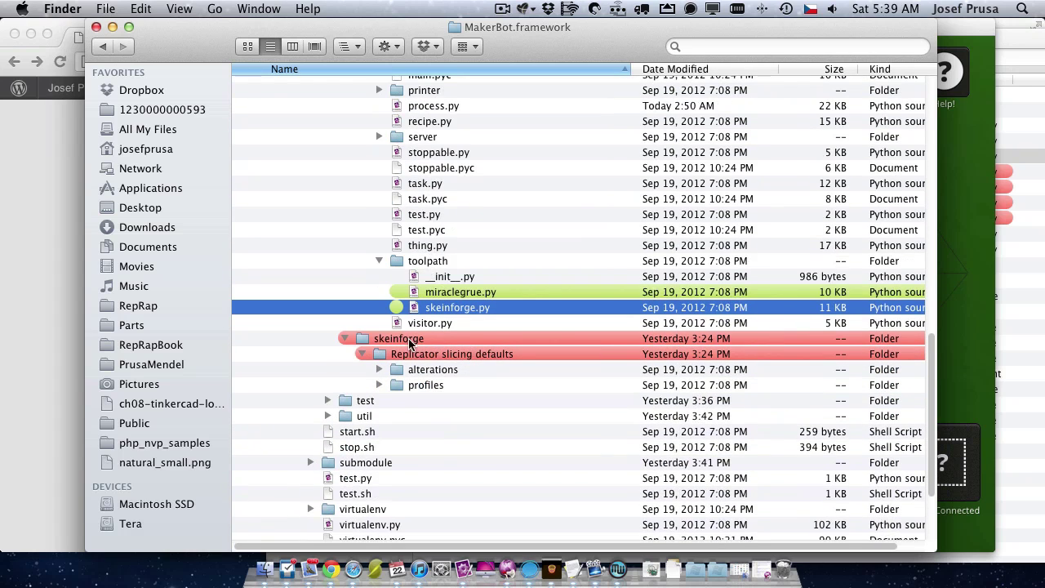
pyautogui.click(380, 369)
pyautogui.click(383, 433)
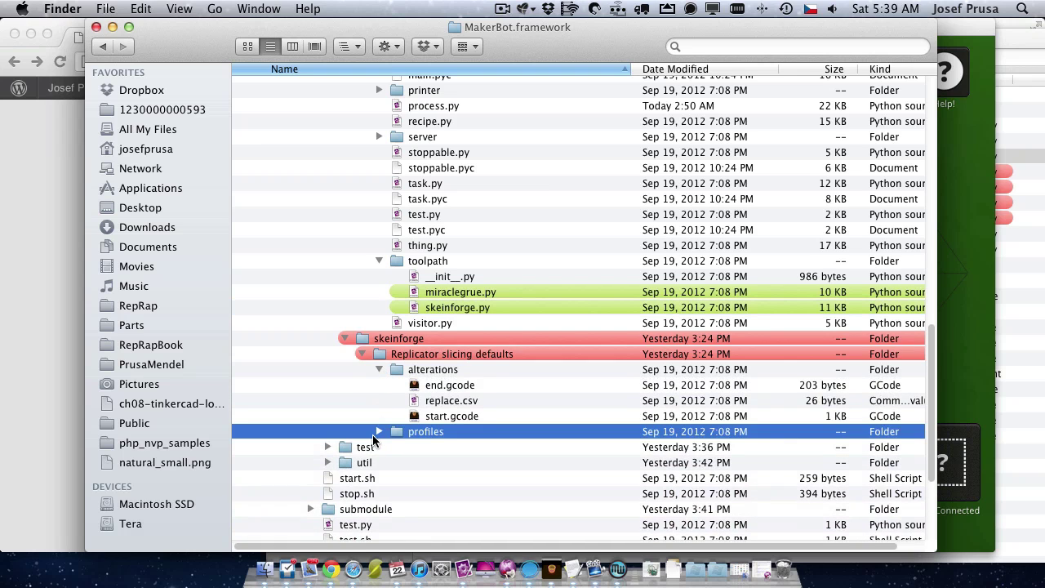
pyautogui.click(379, 431)
pyautogui.scroll(-2, 370, 359)
pyautogui.scroll(-2, 370, 360)
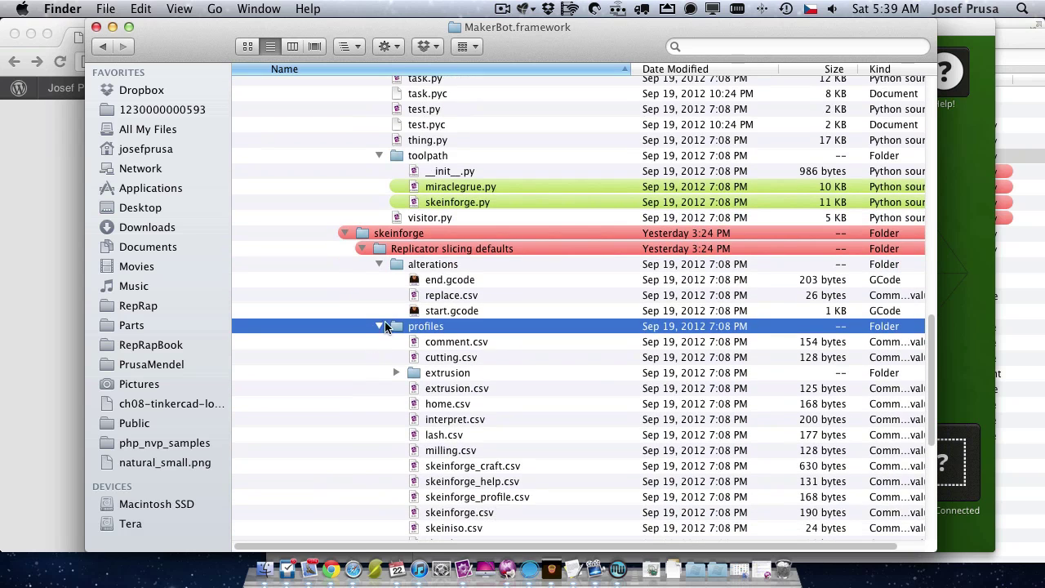
pyautogui.click(418, 250)
pyautogui.scroll(-5, 369, 282)
pyautogui.scroll(2, 352, 302)
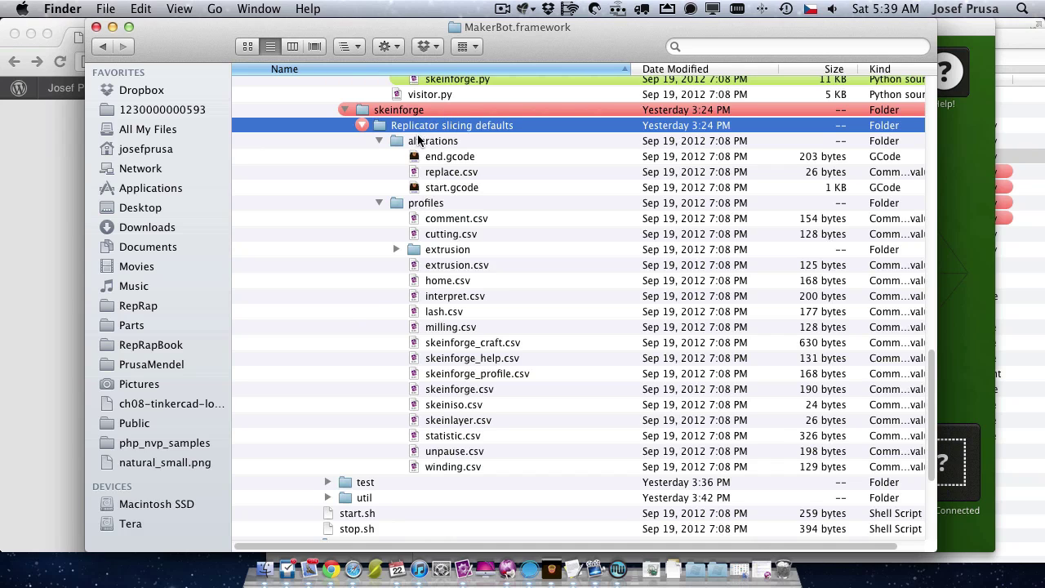
# - Open Replicator slicing defaults on its own, go back, collapse it, and expand Miracle-Grue
pyautogui.doubleClick(515, 125)
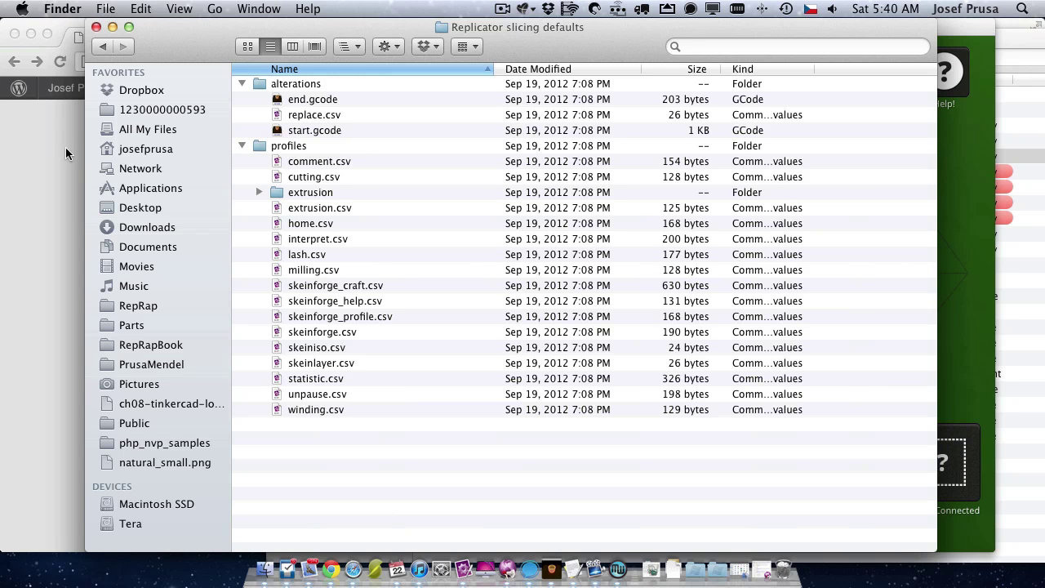
pyautogui.click(109, 52)
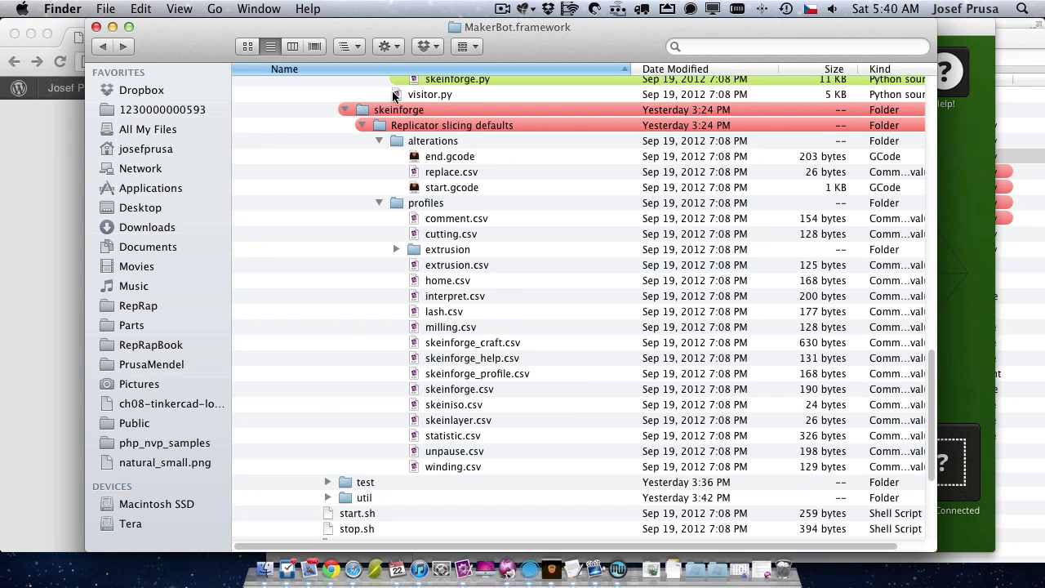
pyautogui.click(364, 124)
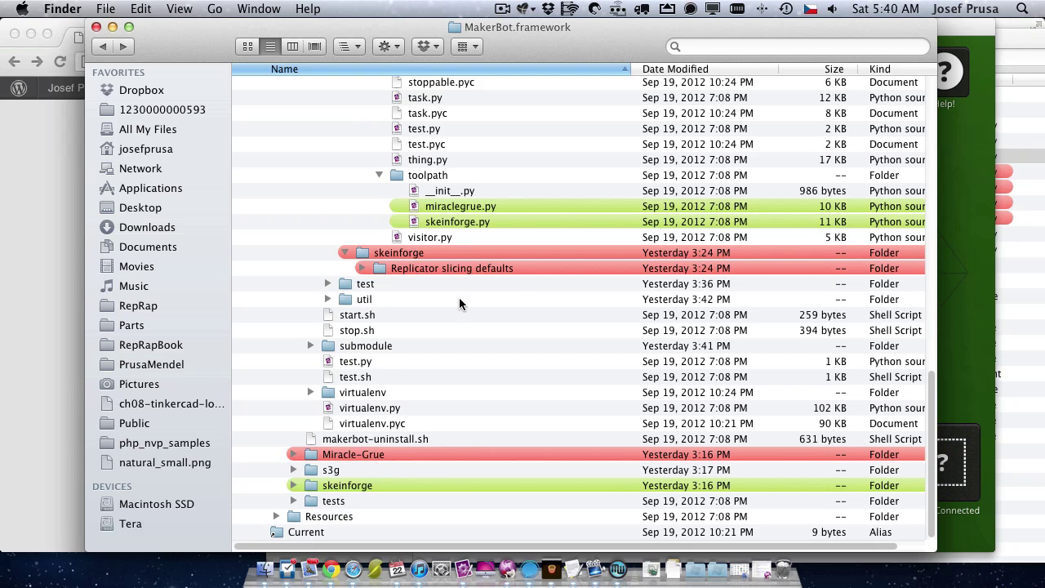
pyautogui.click(291, 460)
pyautogui.click(292, 455)
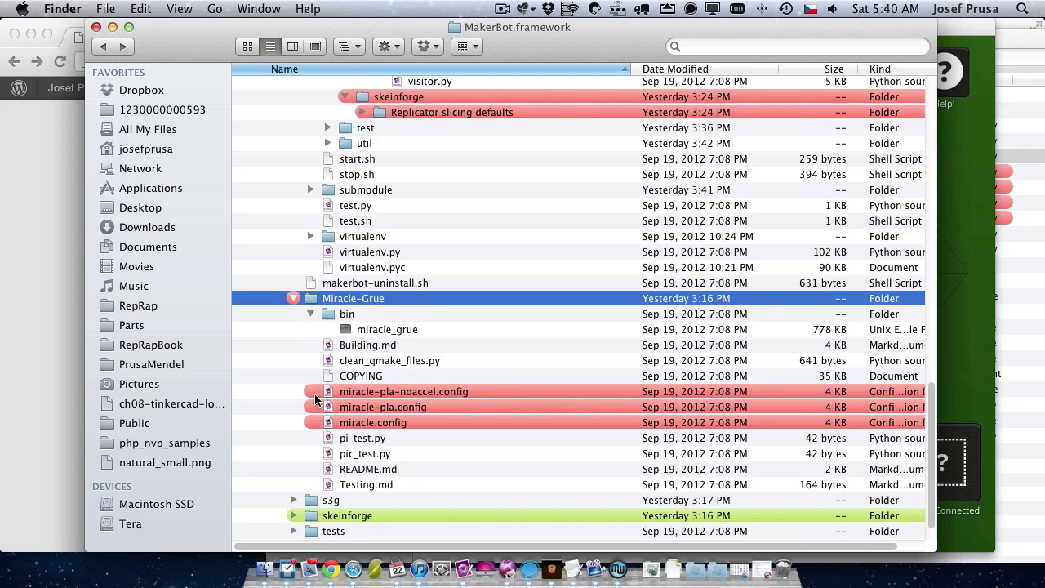
# - Select miracle.config among the Miracle-Grue config files, briefly selecting miracle-pla.config in between
pyautogui.scroll(-1, 292, 380)
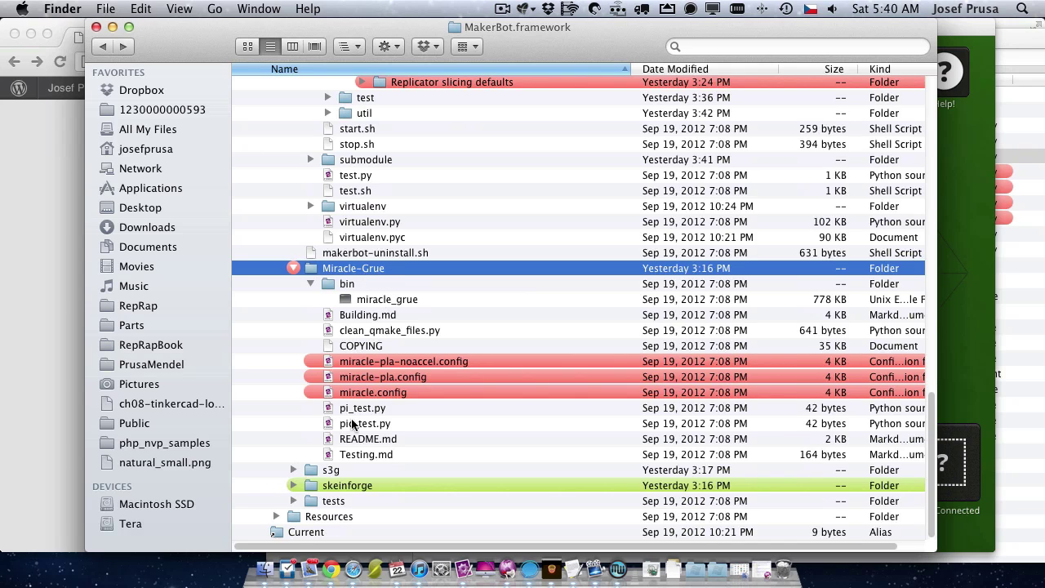
pyautogui.click(391, 393)
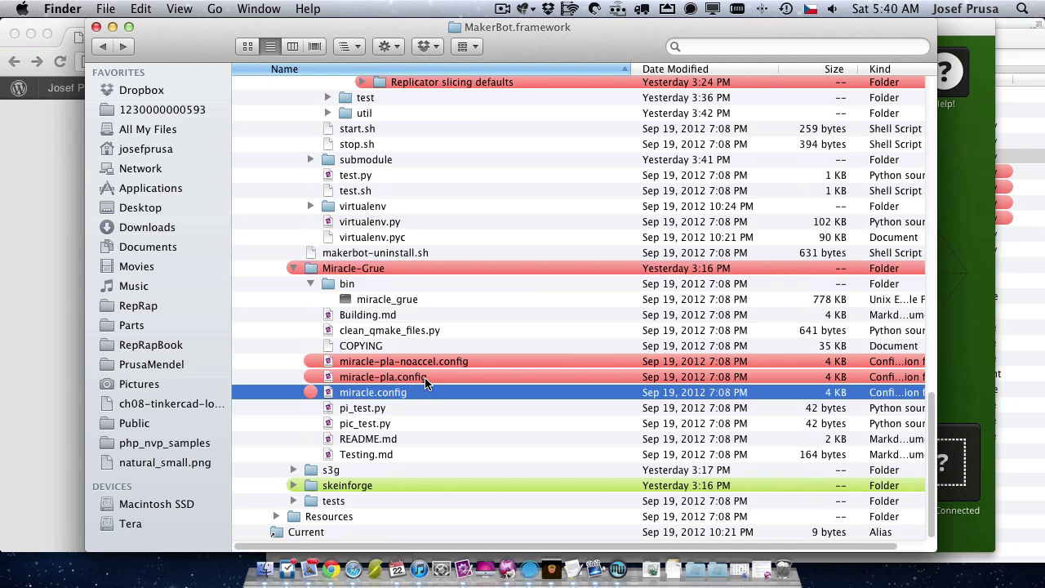
pyautogui.click(424, 381)
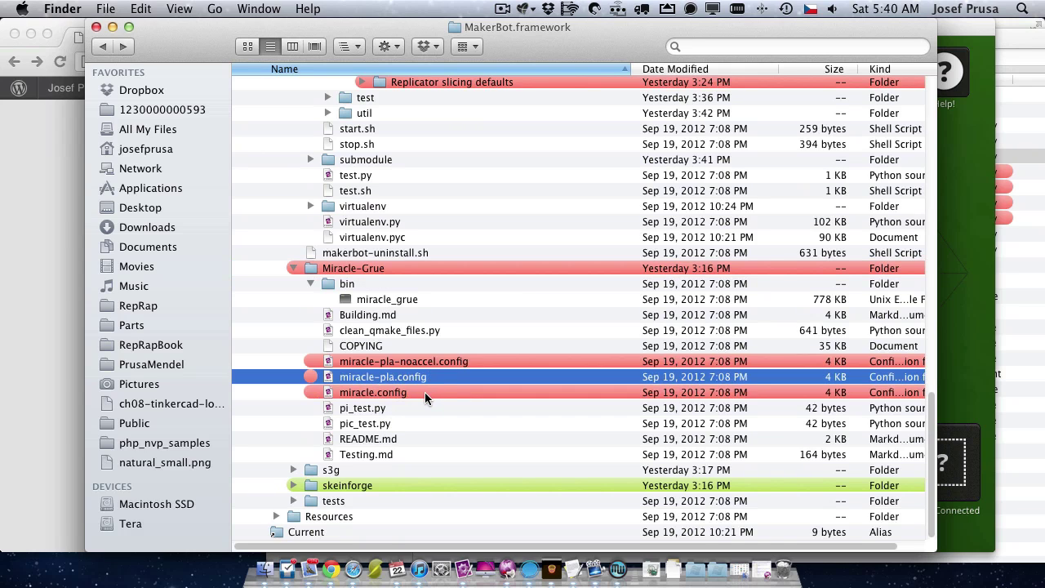
pyautogui.click(425, 394)
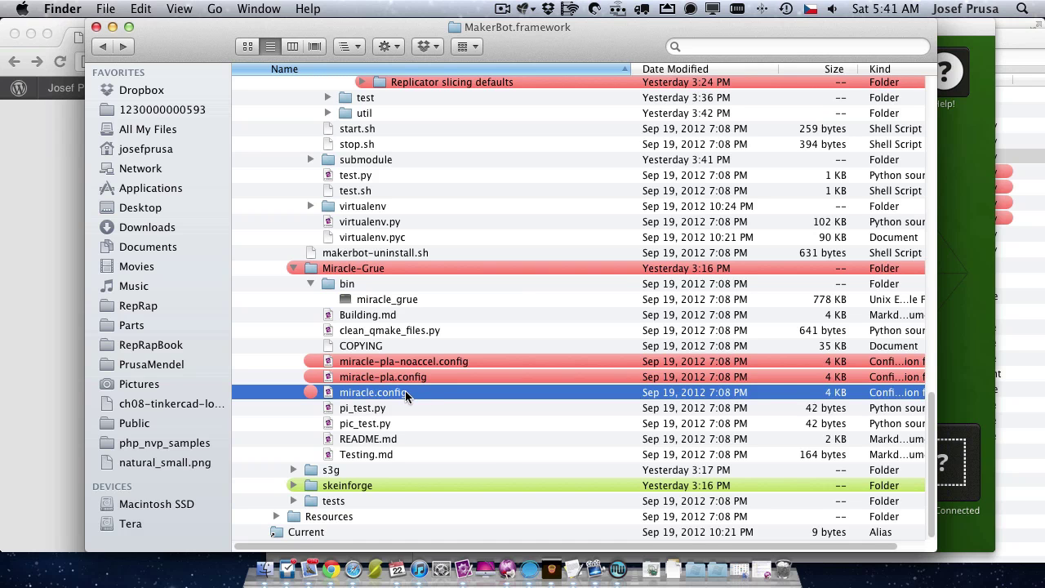
# - Read miracle.config in TextMate (infillDensity 0.1, layerHeight 0.27), then bring the Finder listing back
pyautogui.doubleClick(405, 391)
pyautogui.scroll(-8, 356, 304)
pyautogui.scroll(-8, 352, 308)
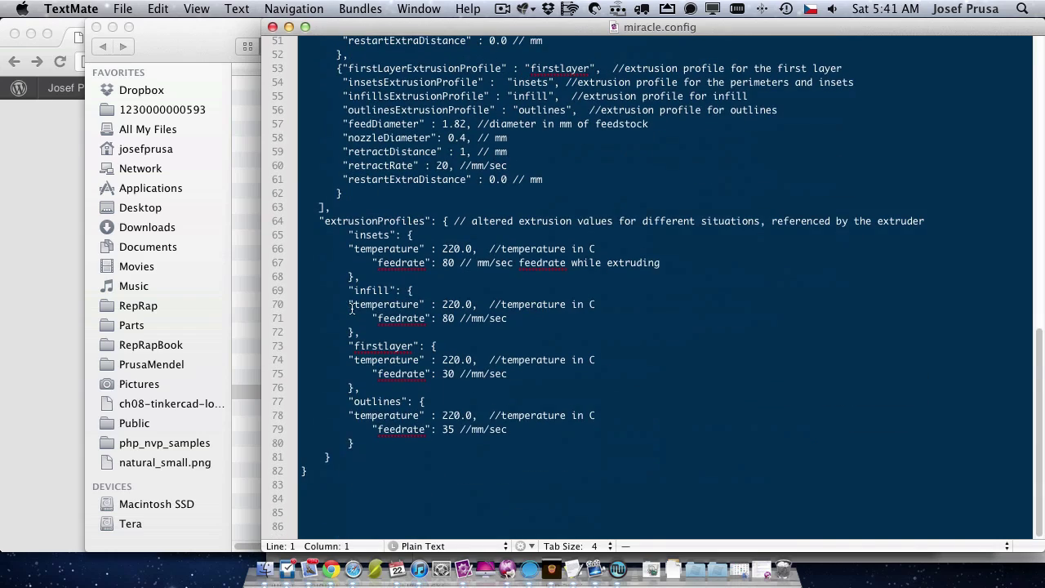
pyautogui.scroll(13, 351, 309)
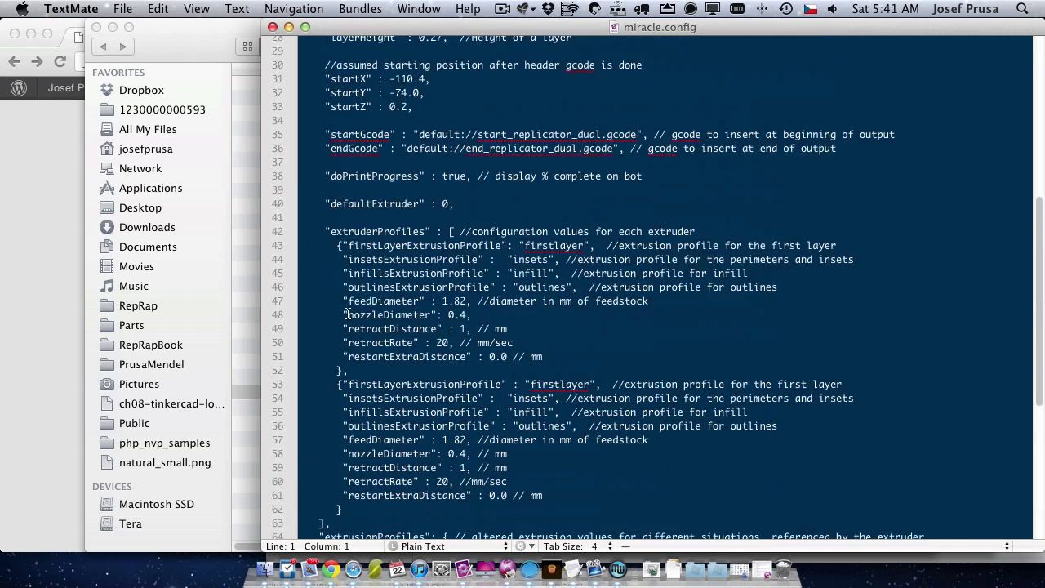
pyautogui.scroll(3, 352, 313)
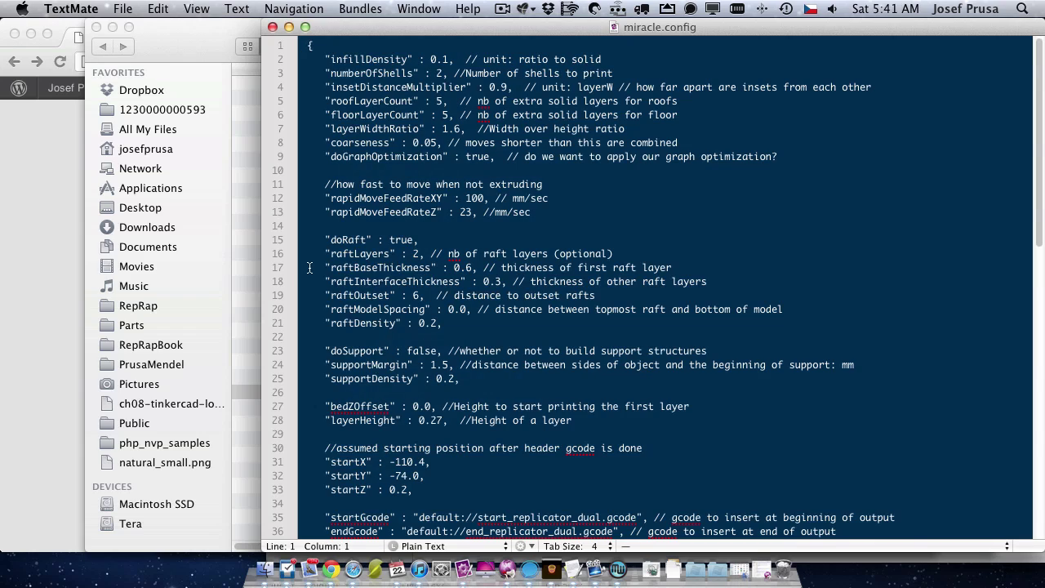
pyautogui.click(174, 44)
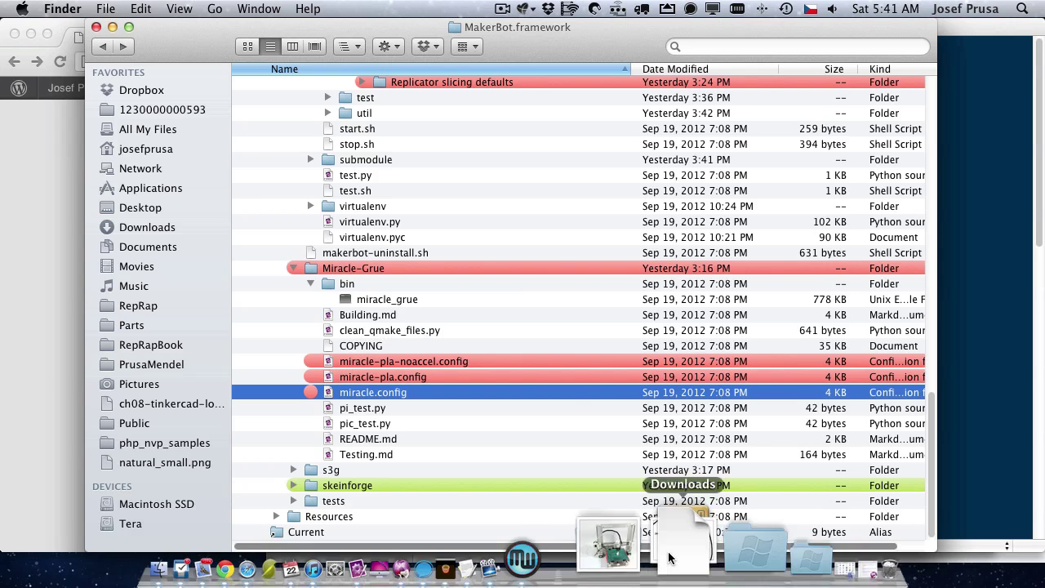
# - Cancel MakerWare's export settings without exporting and return to the Finder listing
pyautogui.click(649, 555)
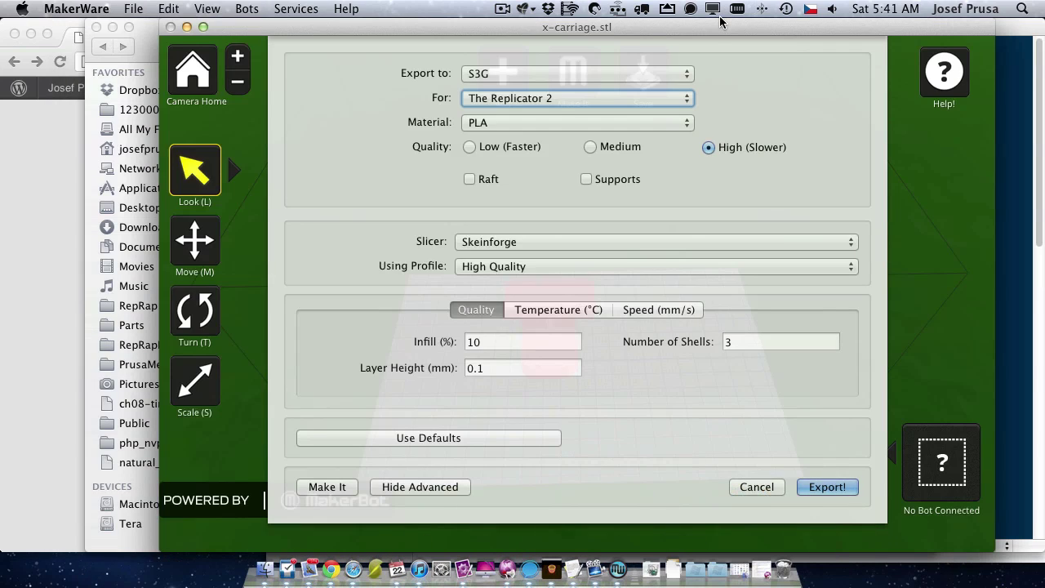
pyautogui.click(757, 486)
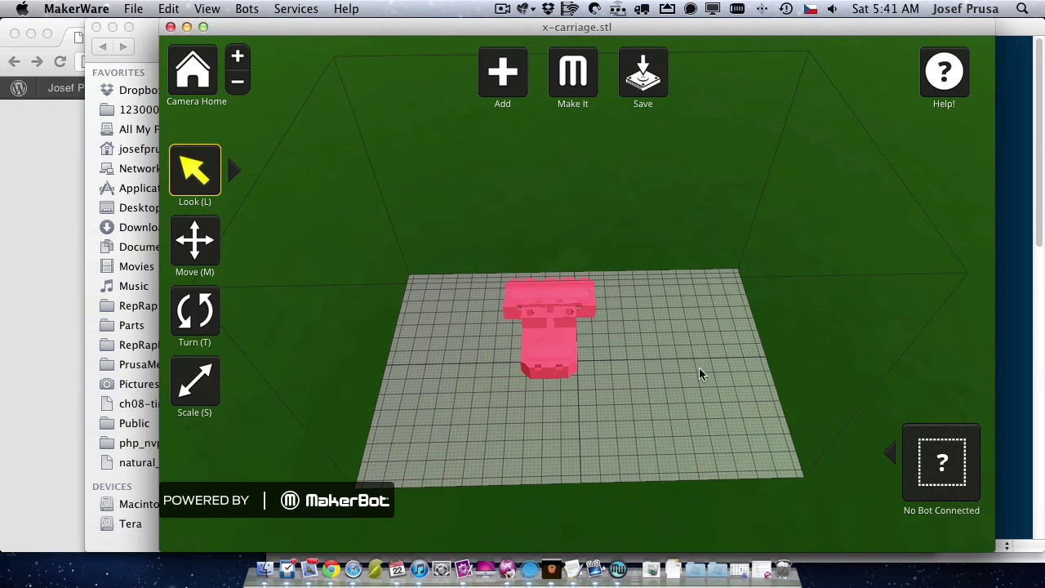
pyautogui.click(142, 39)
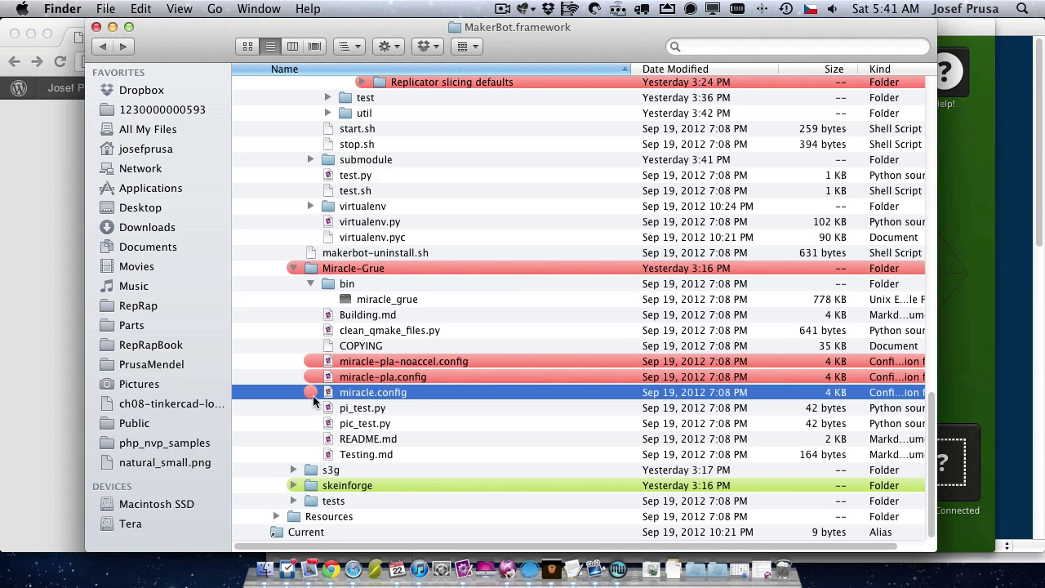
# - Expand and collapse the Replicator slicing defaults folder, then select the Miracle-Grue folder
pyautogui.scroll(5, 333, 252)
pyautogui.click(442, 219)
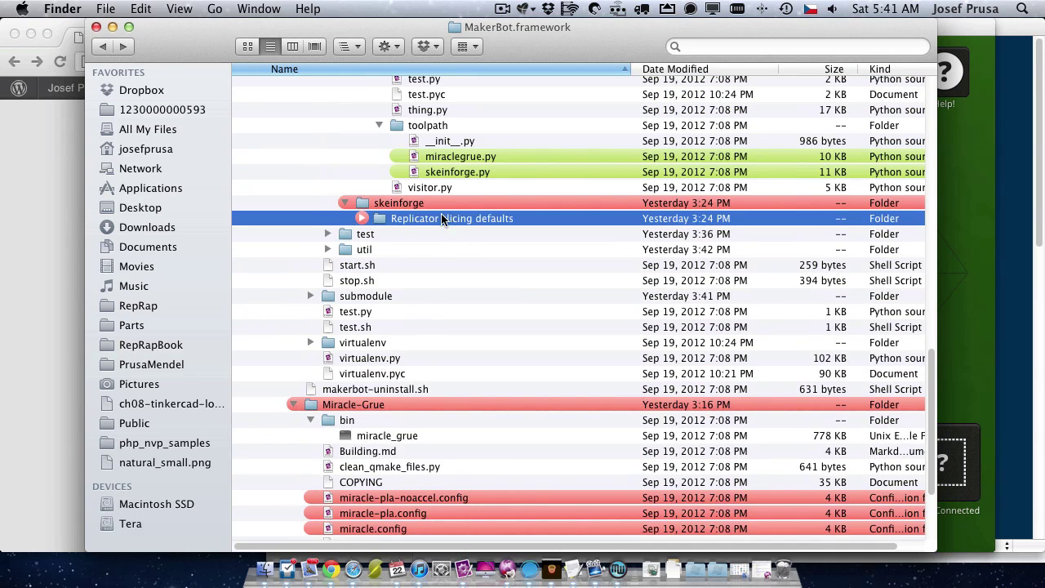
pyautogui.click(362, 219)
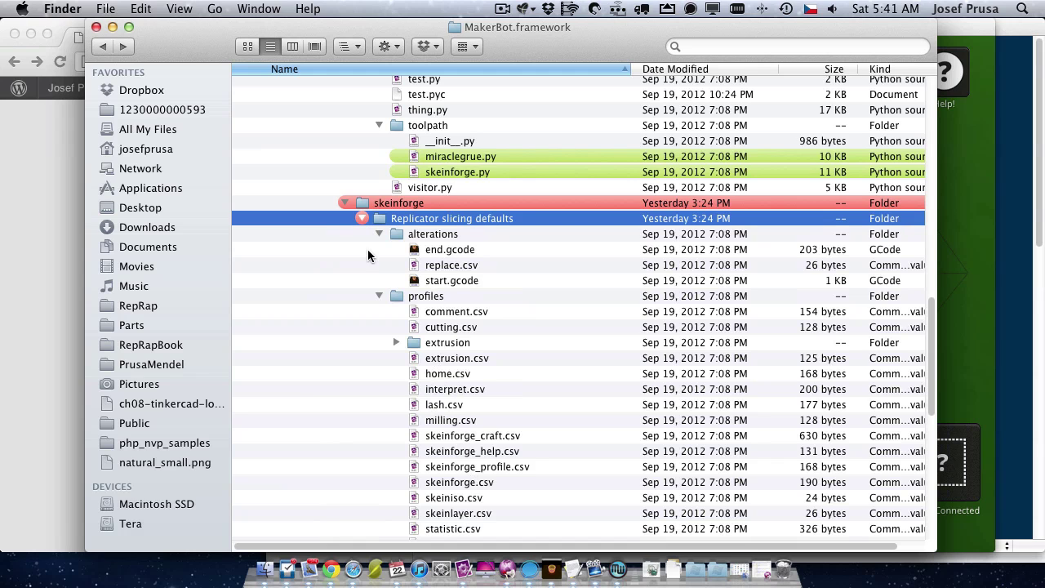
pyautogui.click(362, 219)
pyautogui.scroll(-5, 412, 200)
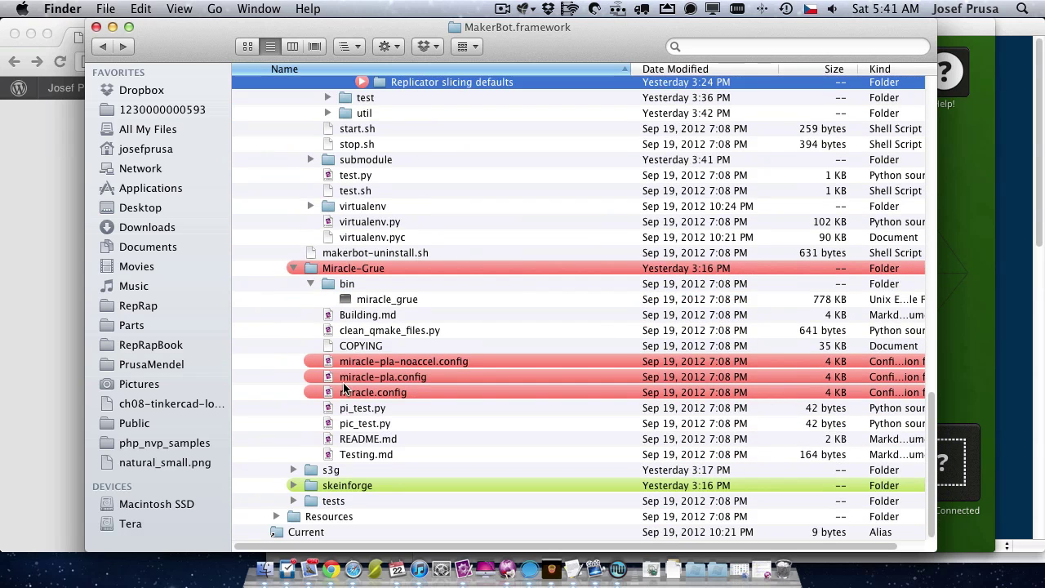
pyautogui.click(337, 268)
# - Select the x-carriage part on MakerWare's build plate and open the Make It export dialog
pyautogui.click(988, 173)
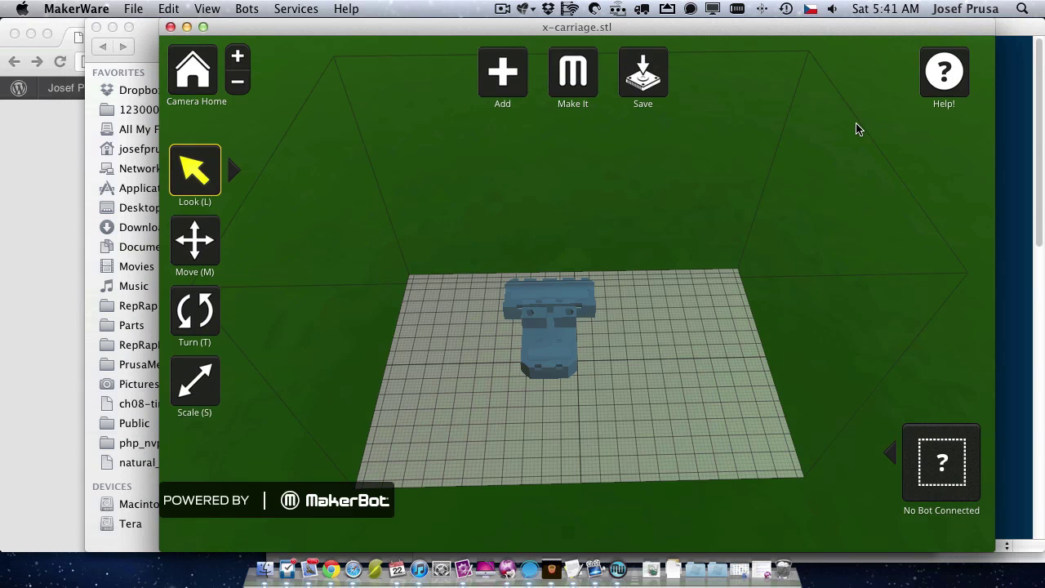
pyautogui.moveTo(760, 38); pyautogui.dragTo(698, 25)
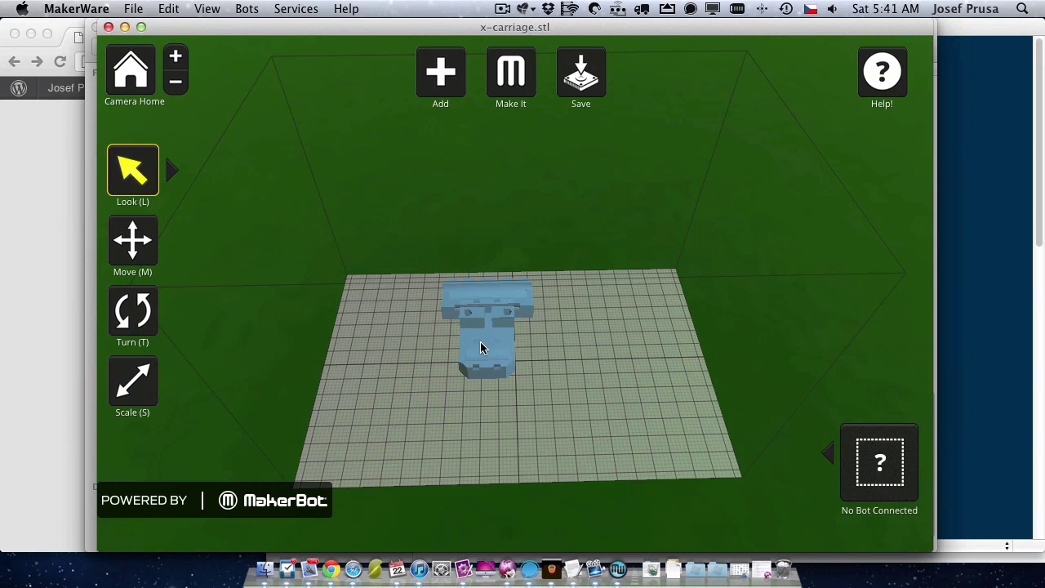
pyautogui.moveTo(480, 342)
pyautogui.mouseDown()
pyautogui.moveTo(469, 385)
pyautogui.moveTo(480, 410)
pyautogui.moveTo(508, 378)
pyautogui.moveTo(474, 356)
pyautogui.moveTo(493, 375)
pyautogui.moveTo(595, 226)
pyautogui.moveTo(564, 268)
pyautogui.moveTo(462, 339)
pyautogui.mouseUp()
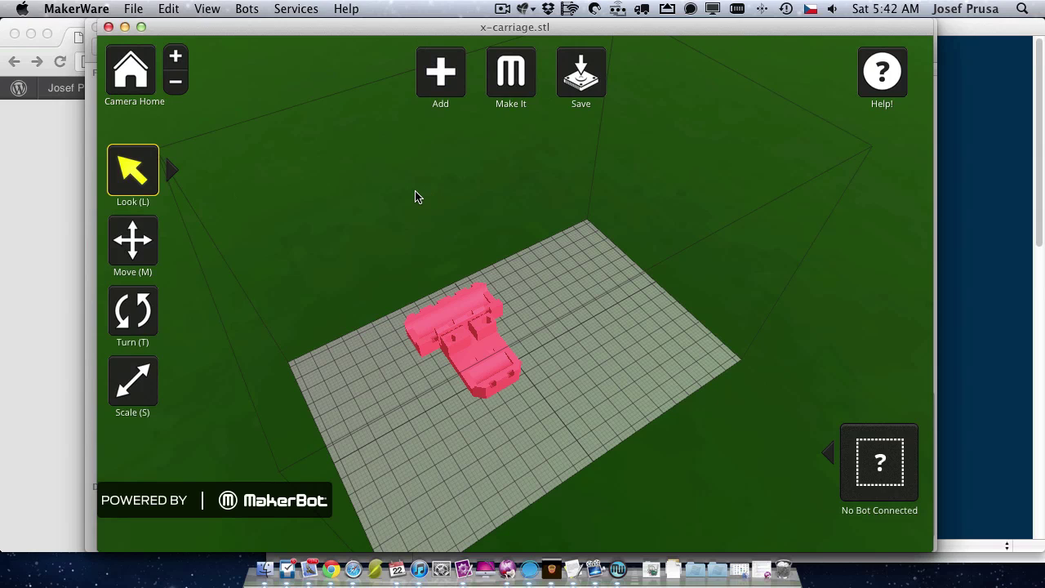
pyautogui.moveTo(469, 392); pyautogui.dragTo(488, 336)
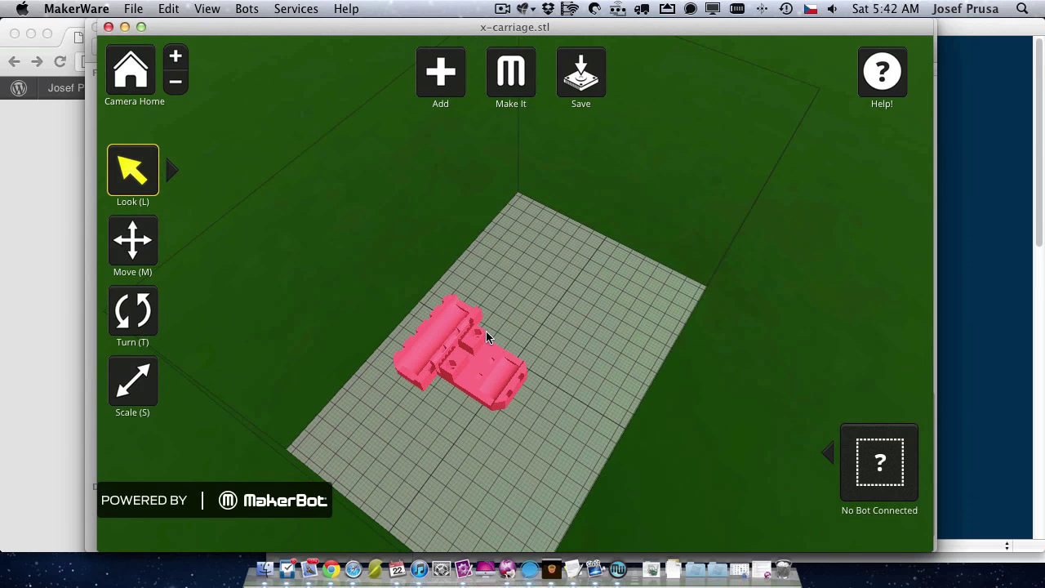
pyautogui.click(535, 73)
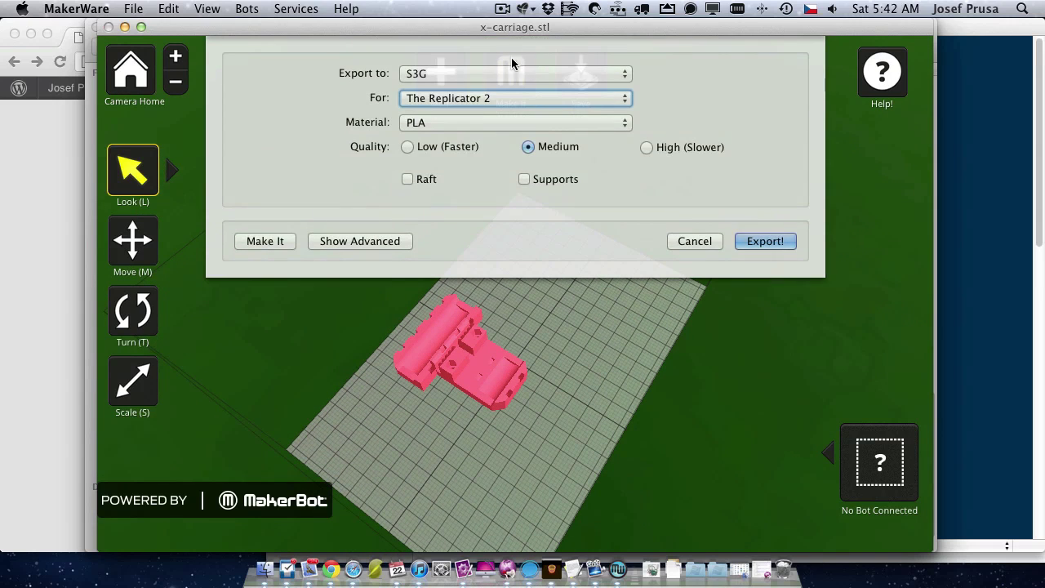
# - Set the export format to GCode, keeping The Replicator 2 as the target printer
pyautogui.click(560, 73)
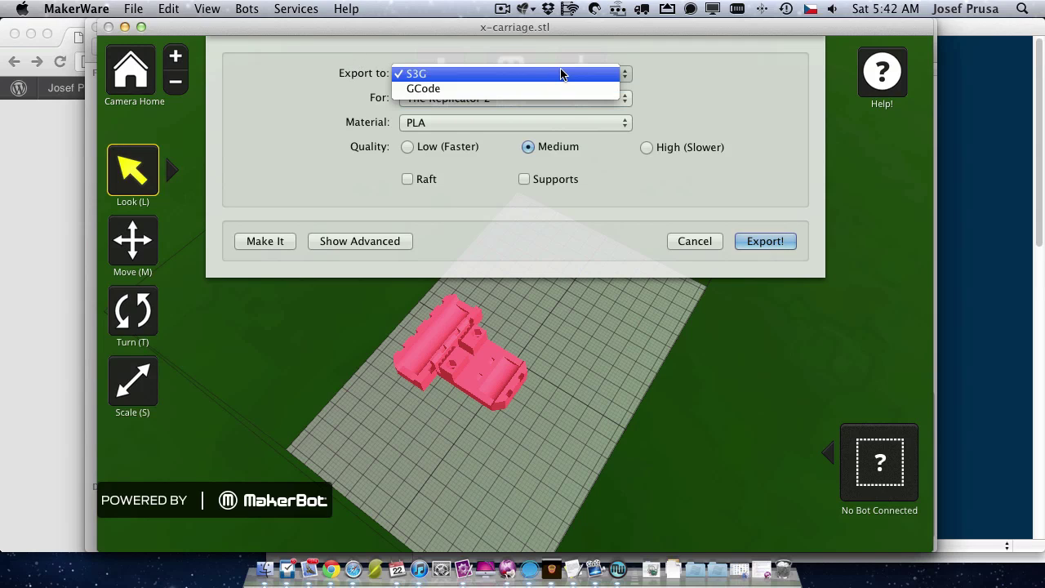
pyautogui.click(497, 90)
pyautogui.click(447, 75)
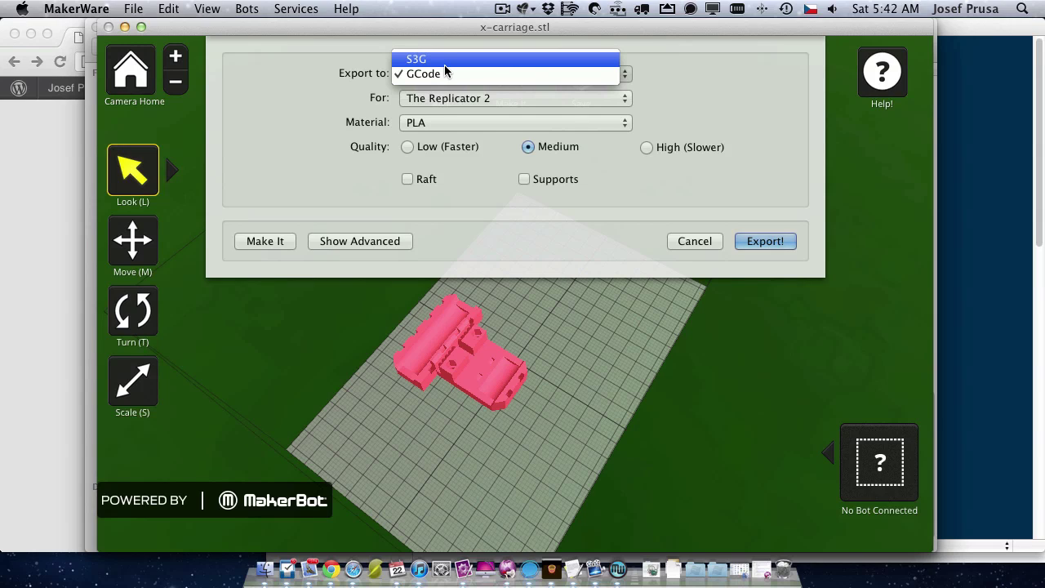
pyautogui.click(359, 103)
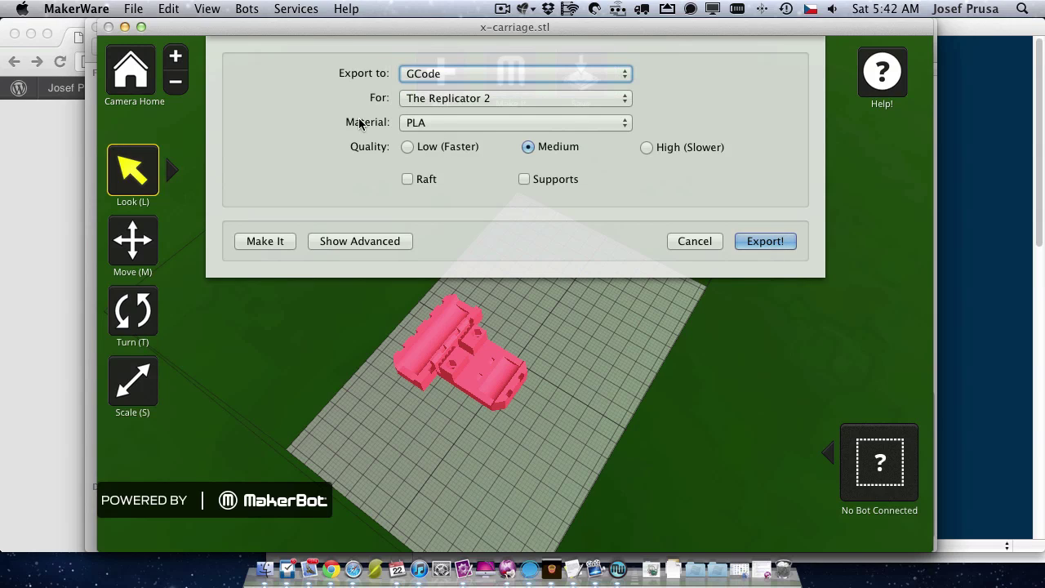
pyautogui.click(452, 99)
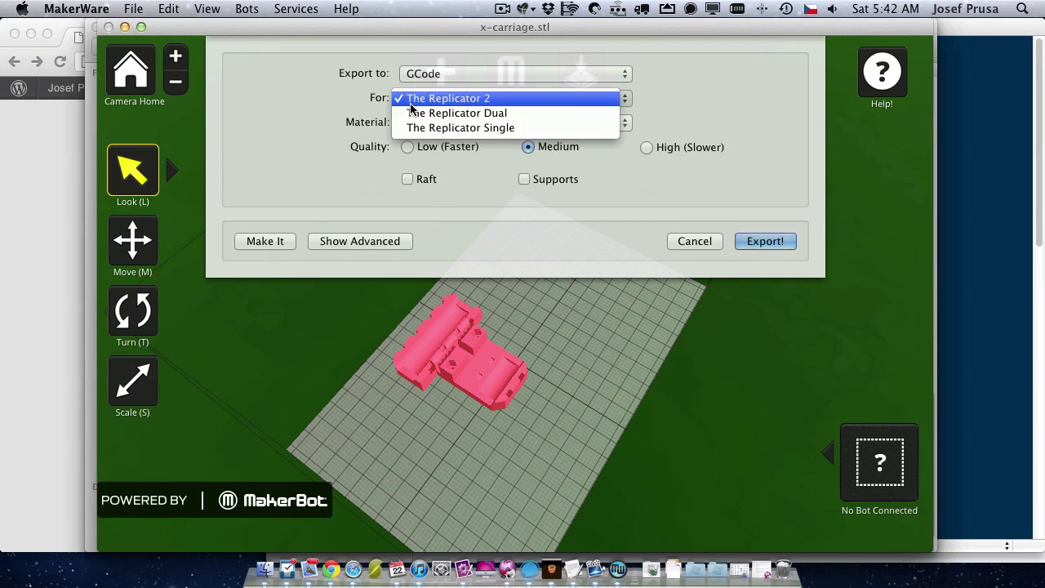
pyautogui.click(298, 104)
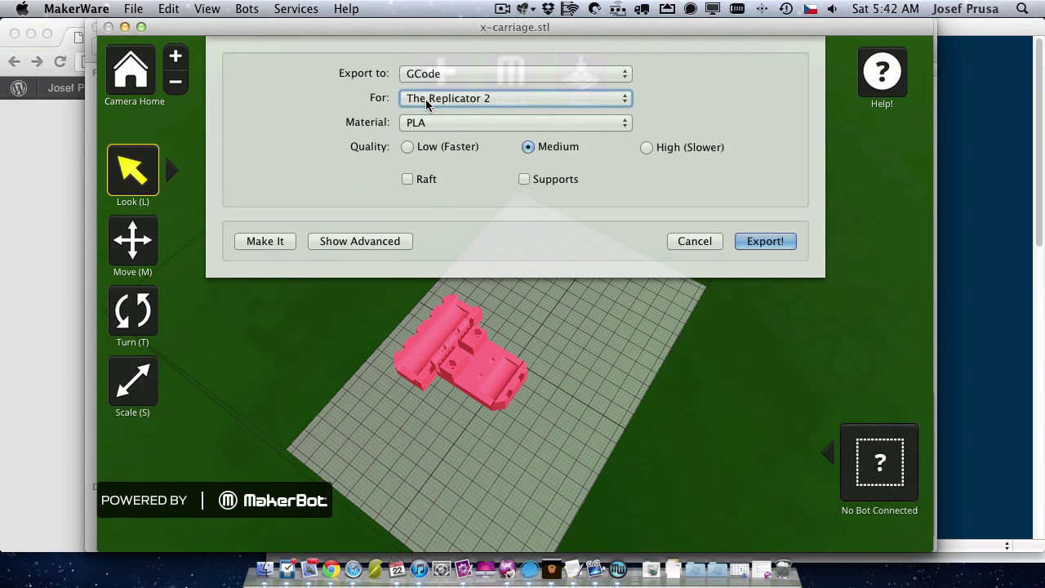
pyautogui.click(520, 99)
pyautogui.click(514, 101)
# - Export the sliced file as 'carriage' on the Desktop
pyautogui.click(744, 237)
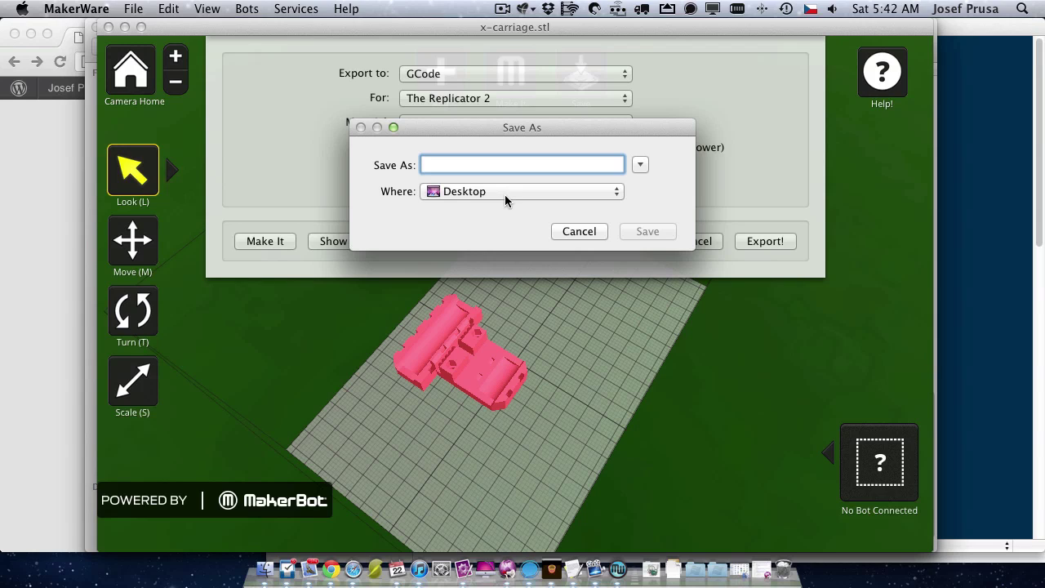
pyautogui.write('carriage')
pyautogui.press('Return')
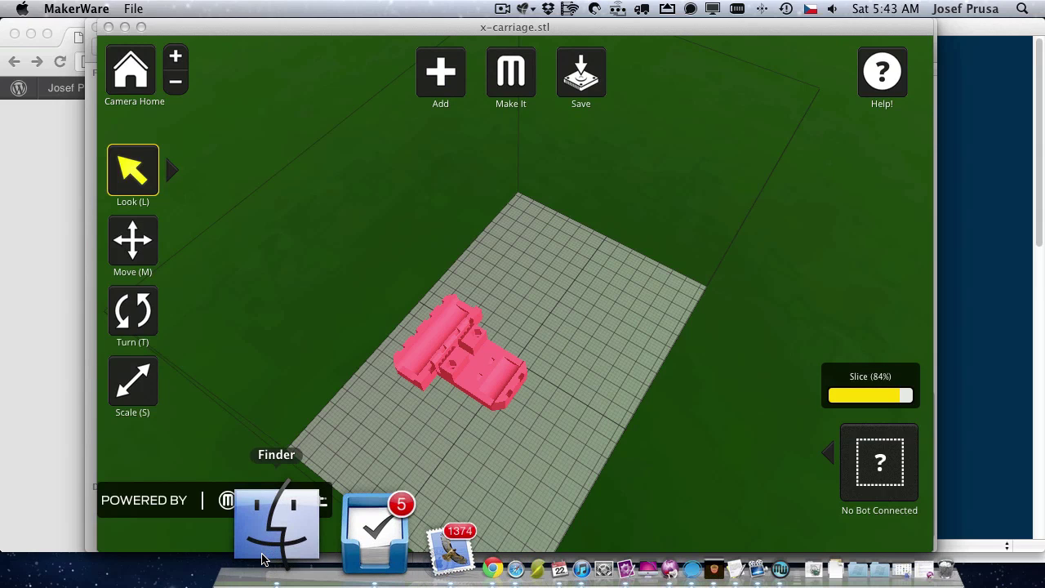
# - Open a new Finder window on the Desktop and open the 2.8 MB carriage.gcode in Pleasant3D
pyautogui.click(270, 539)
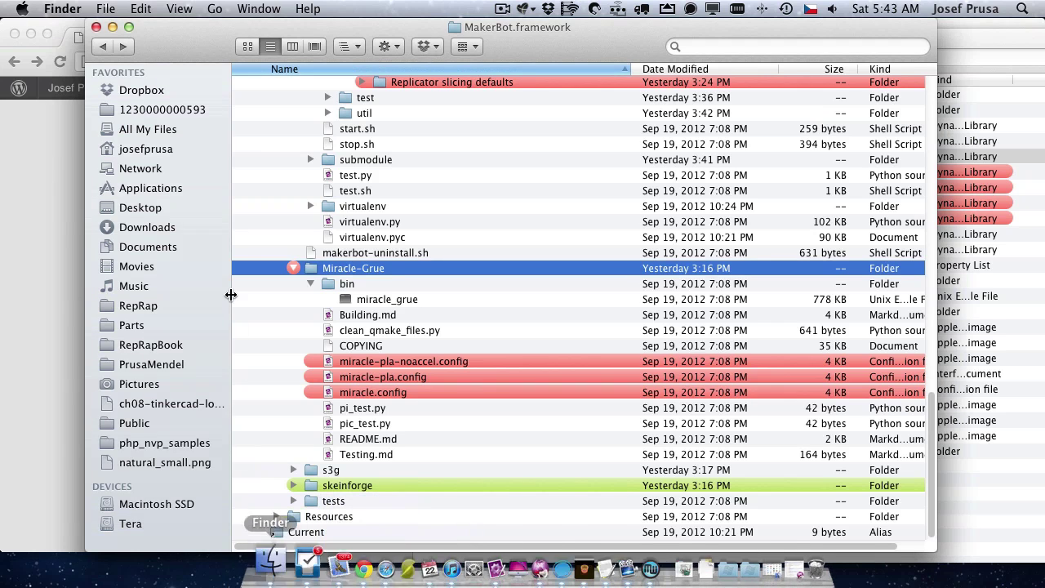
pyautogui.press('super+n')
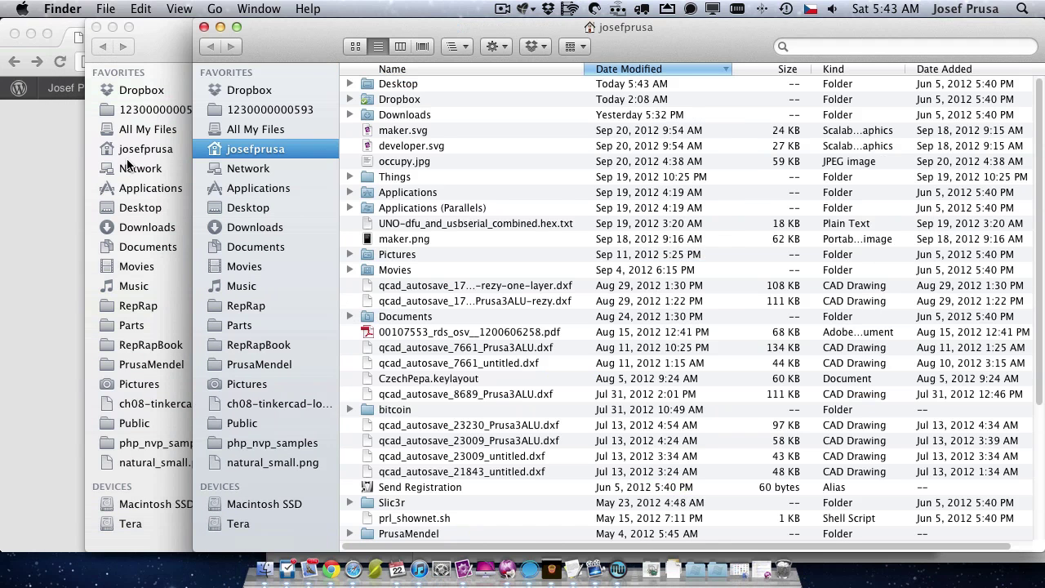
pyautogui.click(218, 207)
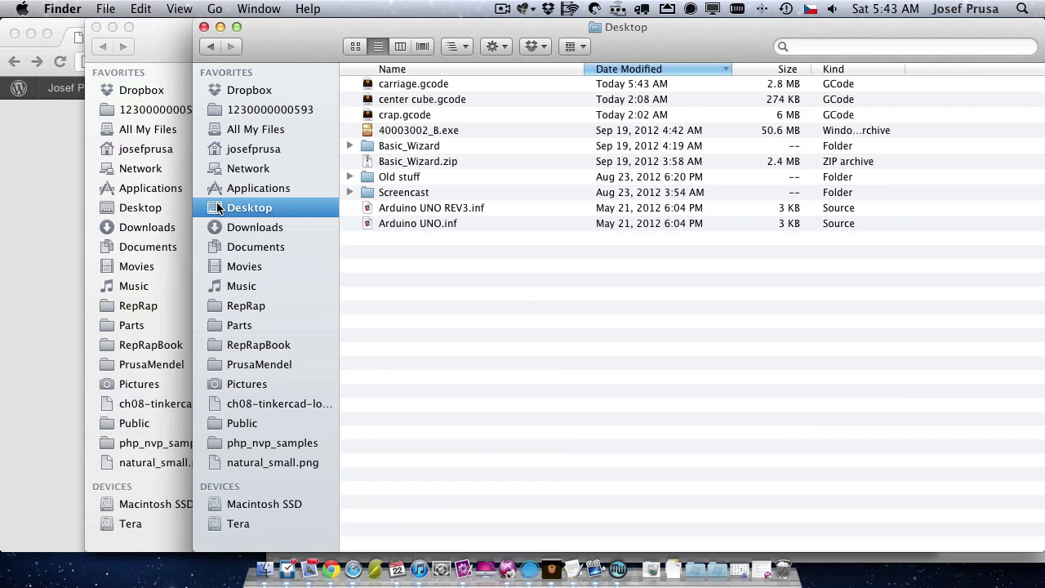
pyautogui.doubleClick(416, 83)
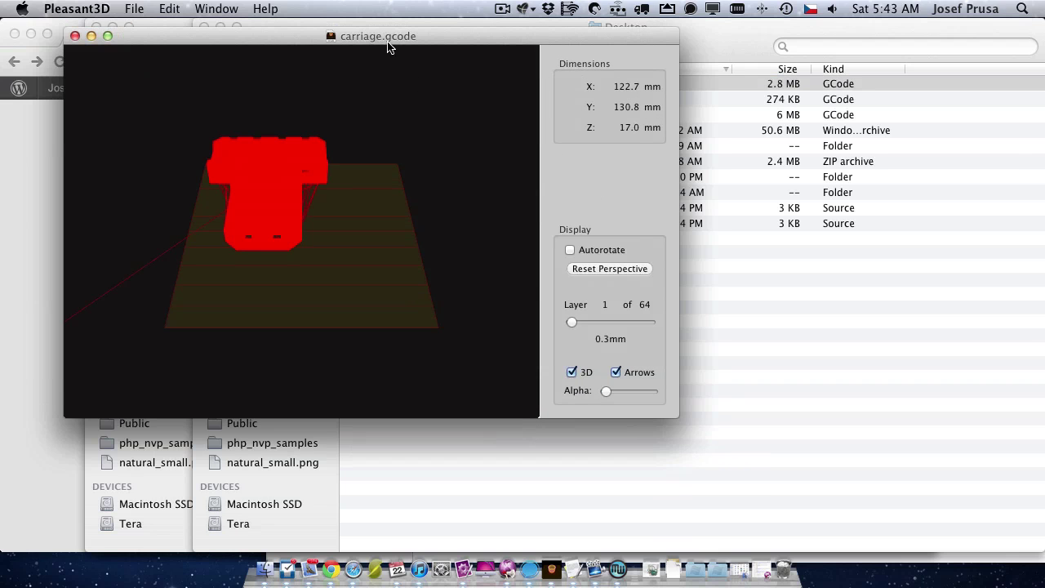
# - Rotate the carriage.gcode toolpaths to angled and top-down views, then bring back the MakerBot.framework folder
pyautogui.moveTo(387, 36); pyautogui.dragTo(524, 98)
pyautogui.moveTo(413, 234); pyautogui.dragTo(541, 122)
pyautogui.moveTo(369, 249); pyautogui.dragTo(301, 443)
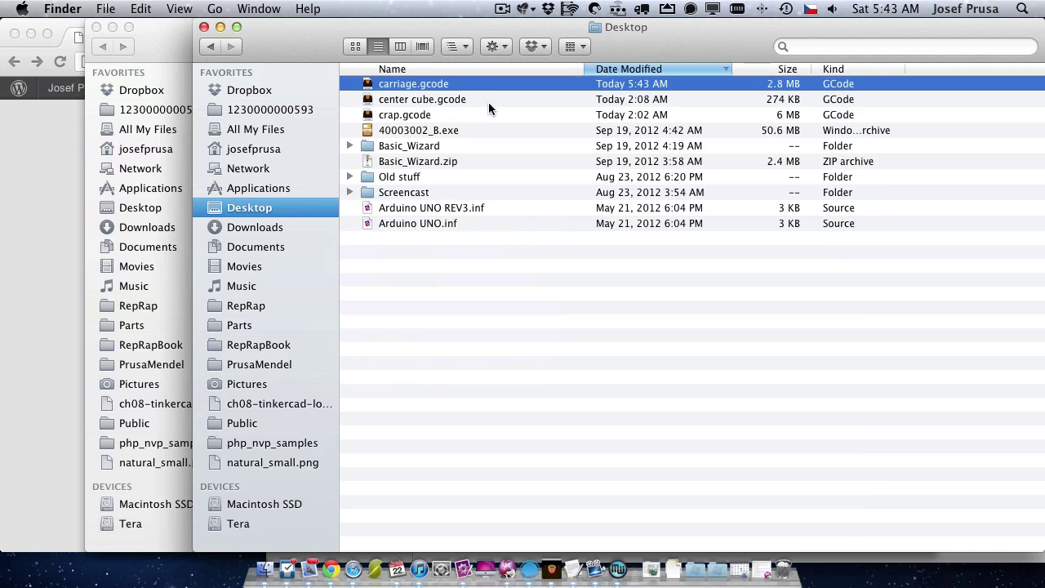
pyautogui.click(552, 564)
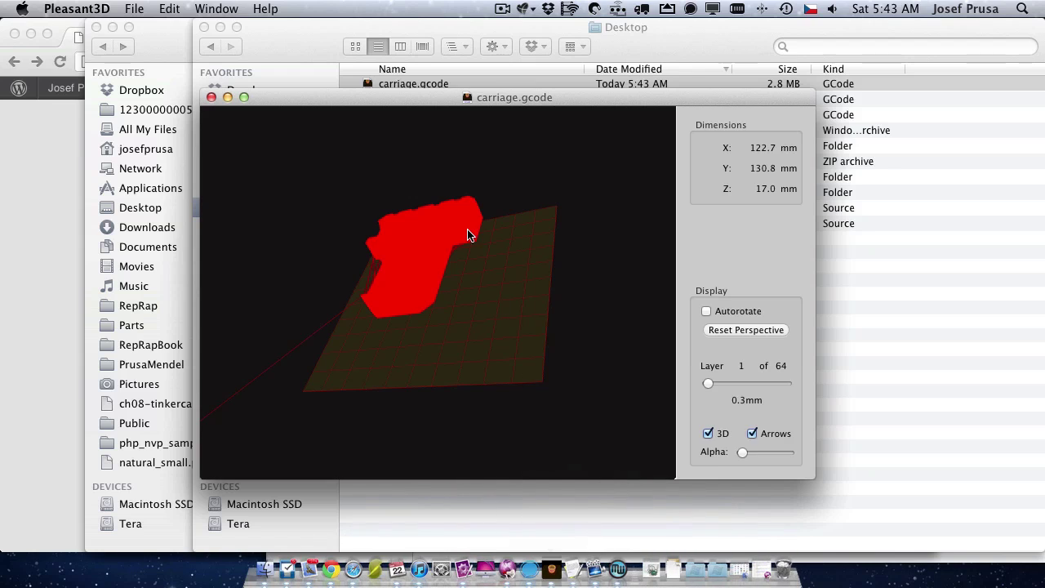
pyautogui.moveTo(468, 236); pyautogui.dragTo(555, 273)
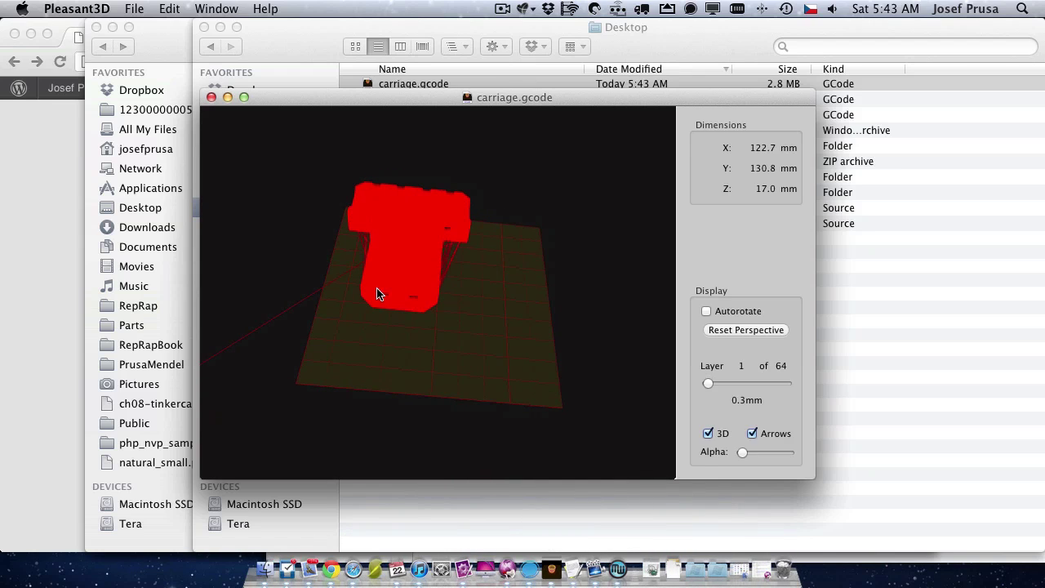
pyautogui.moveTo(377, 294); pyautogui.dragTo(416, 366)
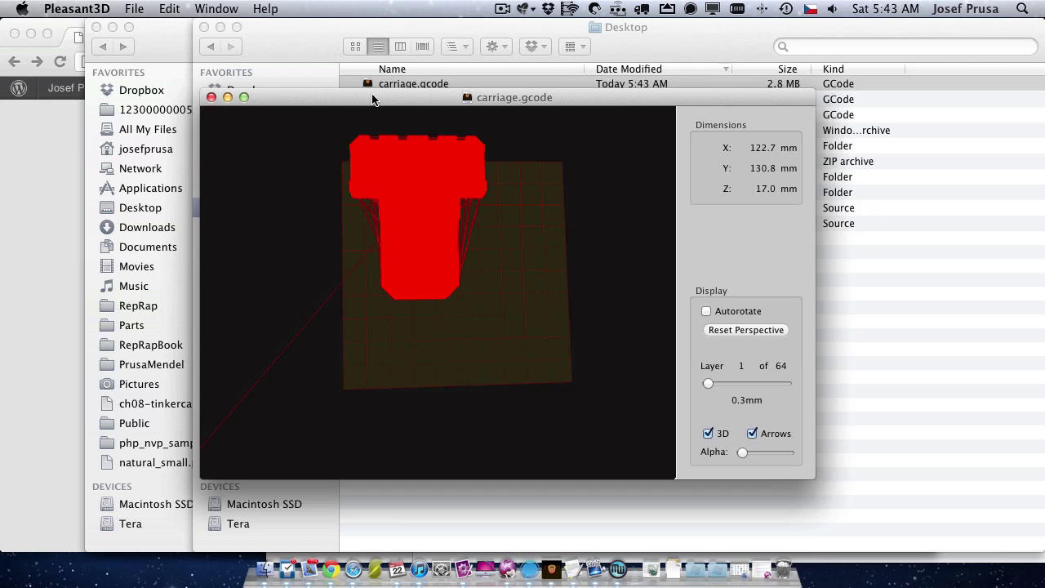
pyautogui.moveTo(372, 104); pyautogui.dragTo(460, 88)
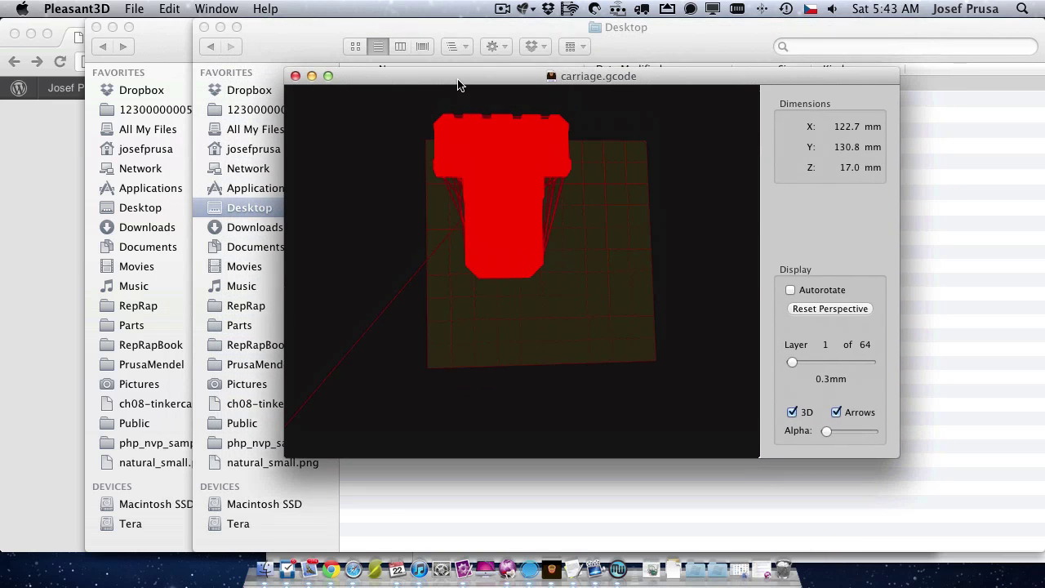
pyautogui.click(164, 44)
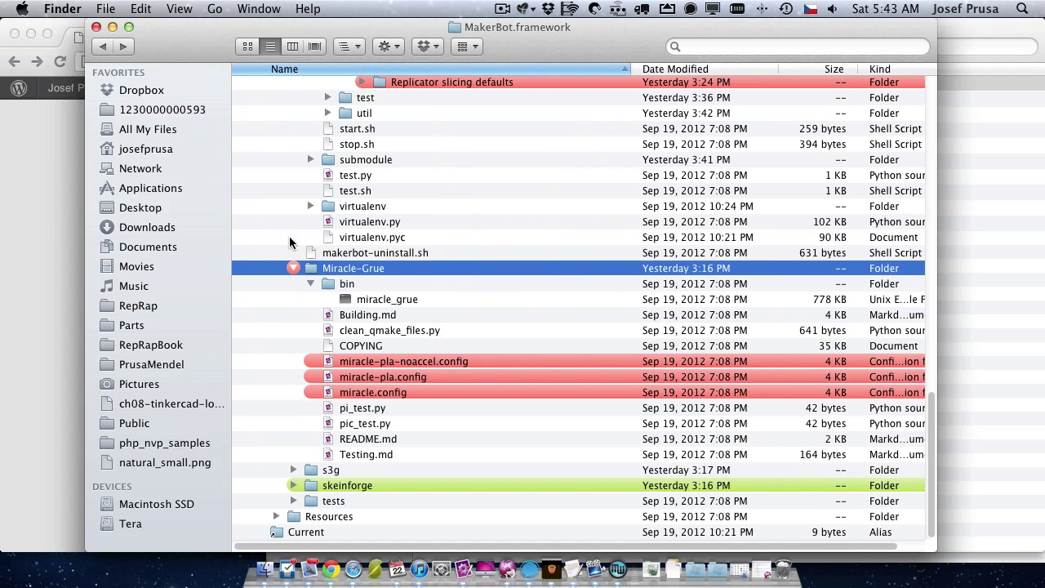
# - Expand Replicator slicing defaults and open start.gcode from alterations in Pleasant3D
pyautogui.scroll(5, 290, 241)
pyautogui.click(359, 290)
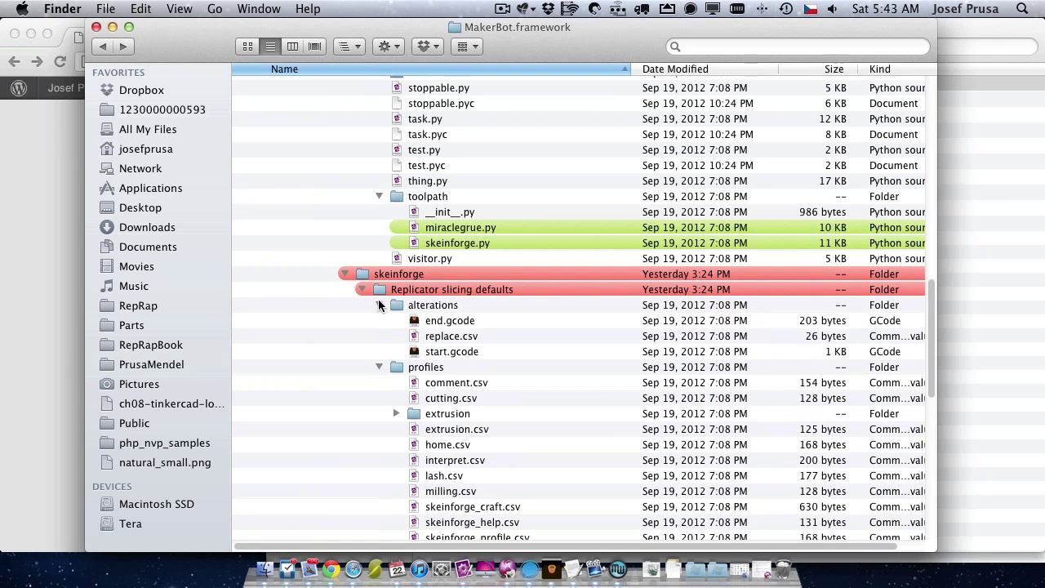
pyautogui.doubleClick(433, 351)
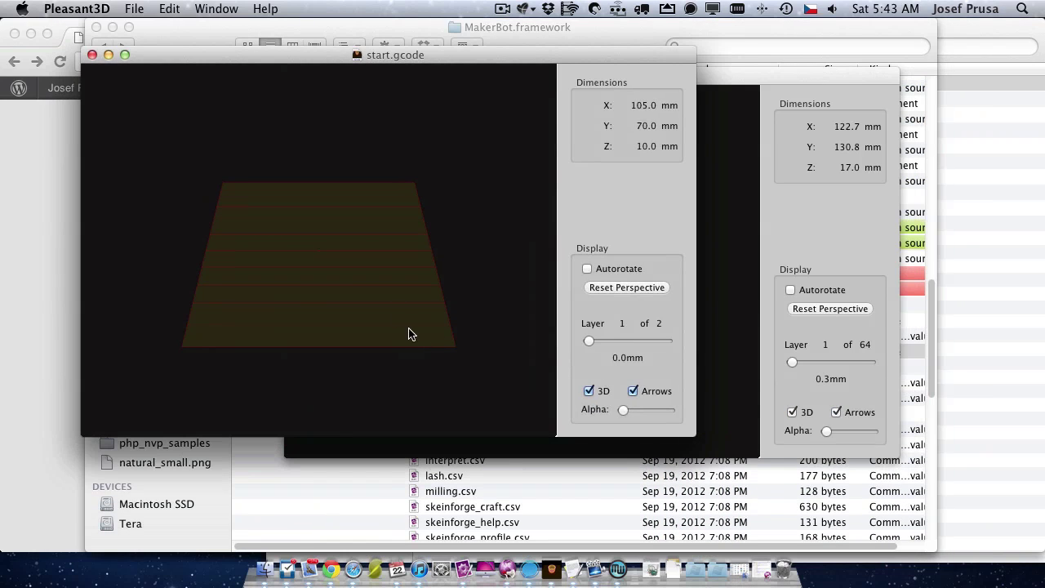
# - Back in Finder, bring up the Open With app list for start.gcode
pyautogui.click(381, 527)
pyautogui.click(452, 351)
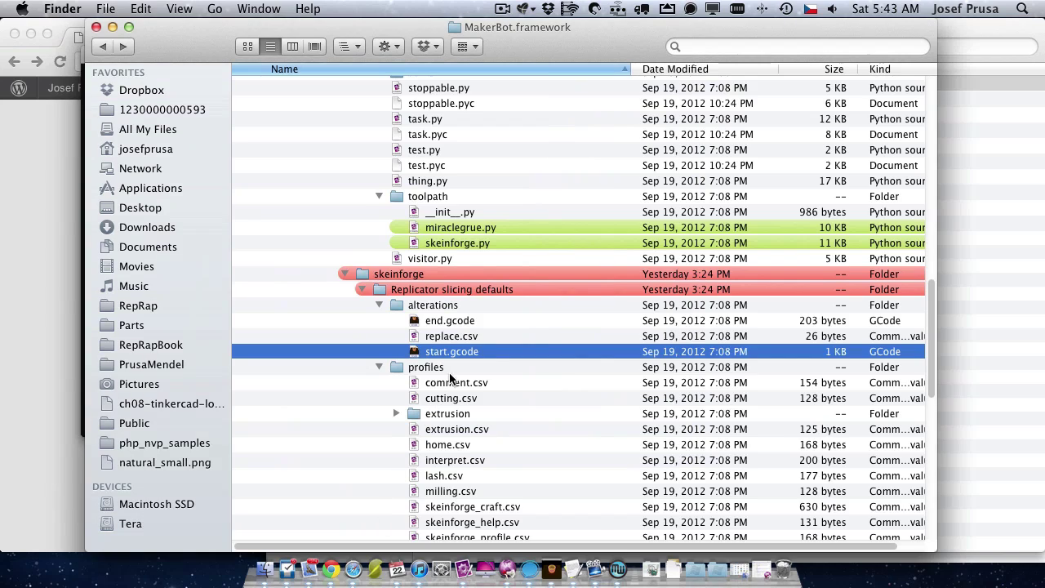
pyautogui.rightClick(451, 353)
pyautogui.moveTo(496, 256)
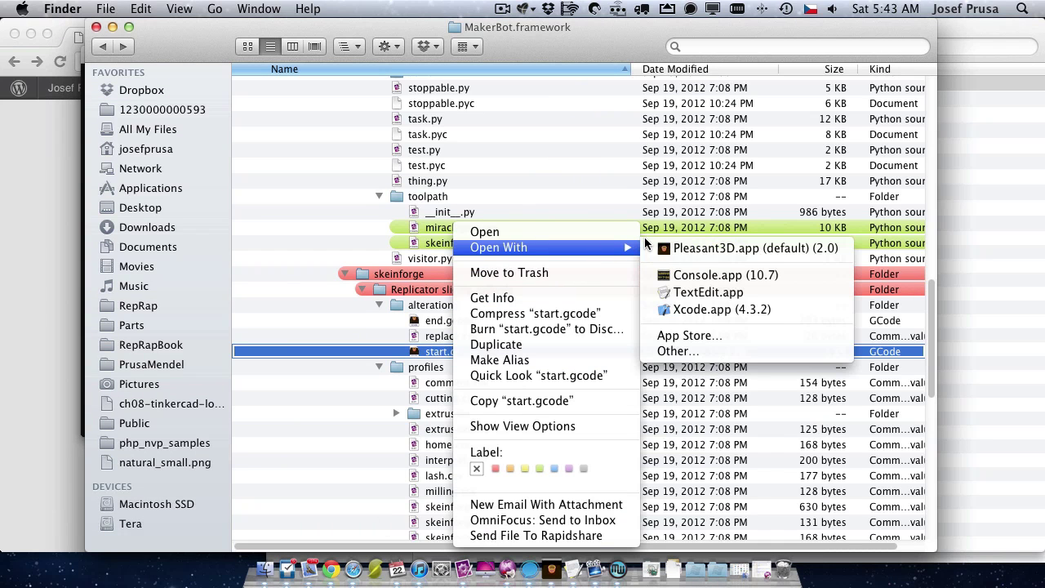
# - Open start.gcode in TextEdit and scroll through the start code with M104 S220 and M109 S100
pyautogui.click(672, 293)
pyautogui.moveTo(265, 51); pyautogui.dragTo(591, 74)
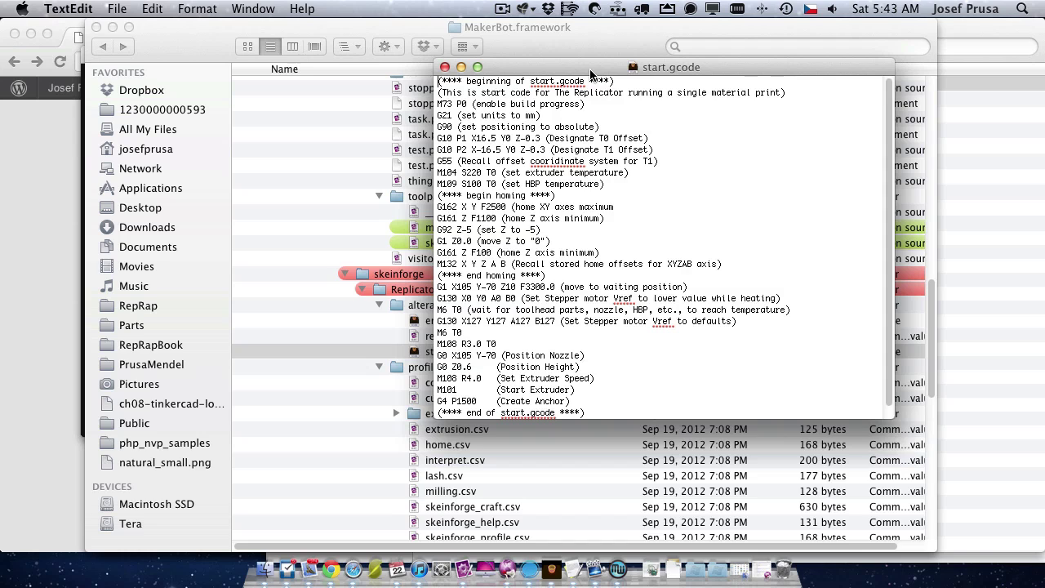
pyautogui.scroll(-1, 666, 176)
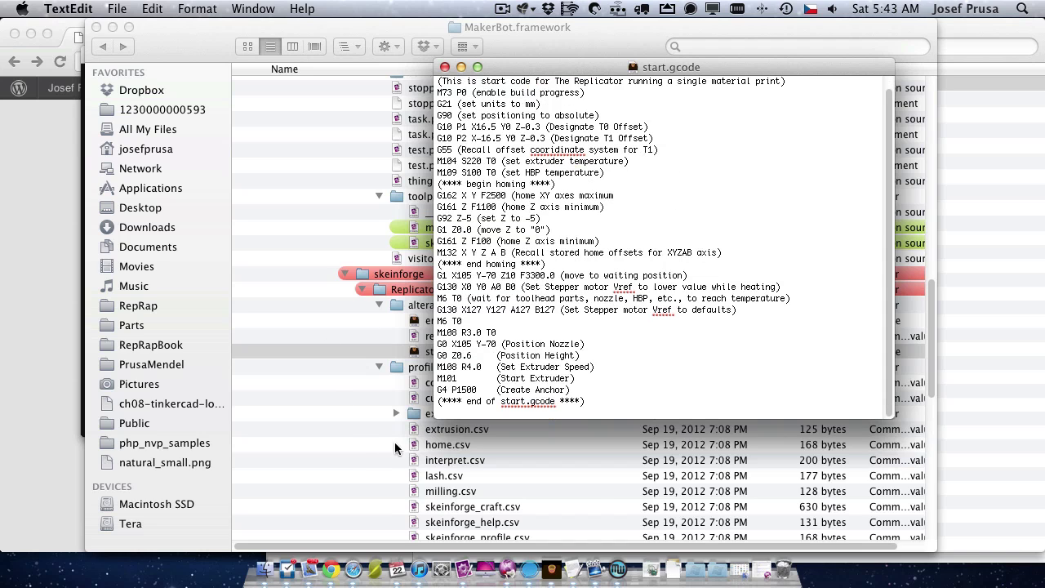
# - Pan the carriage.gcode preview in Pleasant3D, then switch back to the x-carriage in MakerWare
pyautogui.click(549, 559)
pyautogui.click(741, 216)
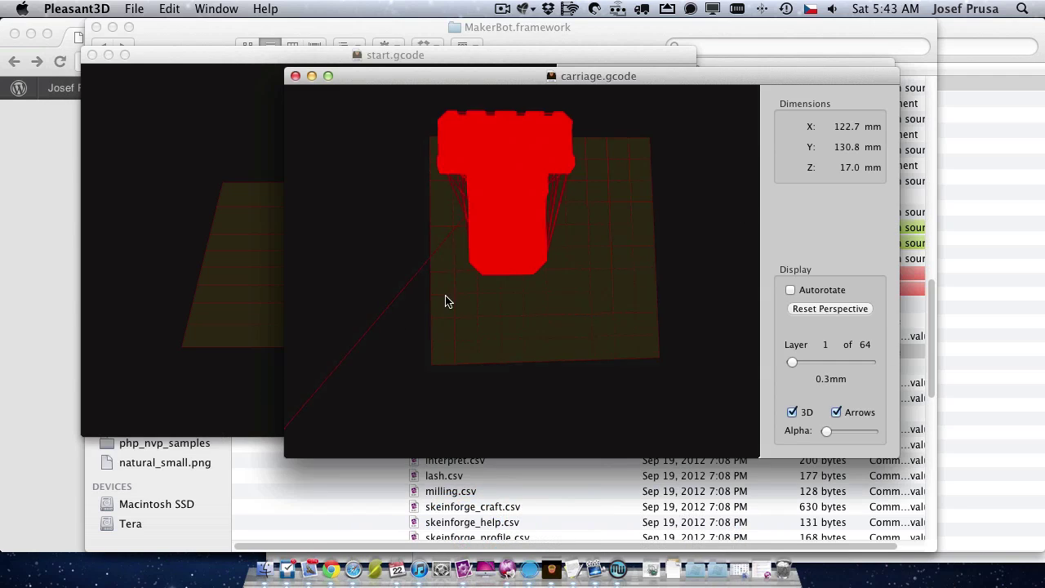
pyautogui.moveTo(445, 299); pyautogui.dragTo(616, 202)
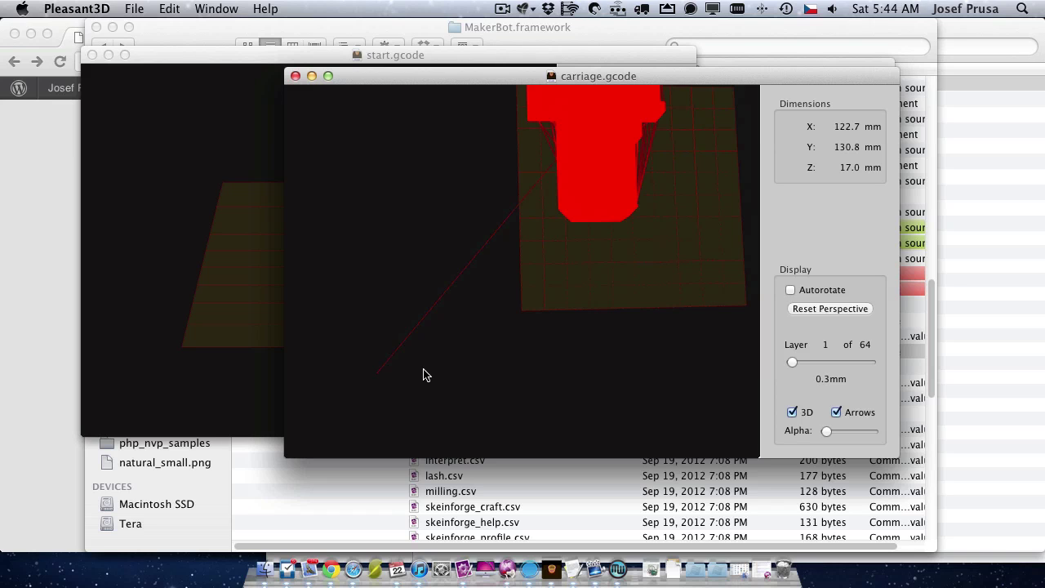
pyautogui.click(623, 576)
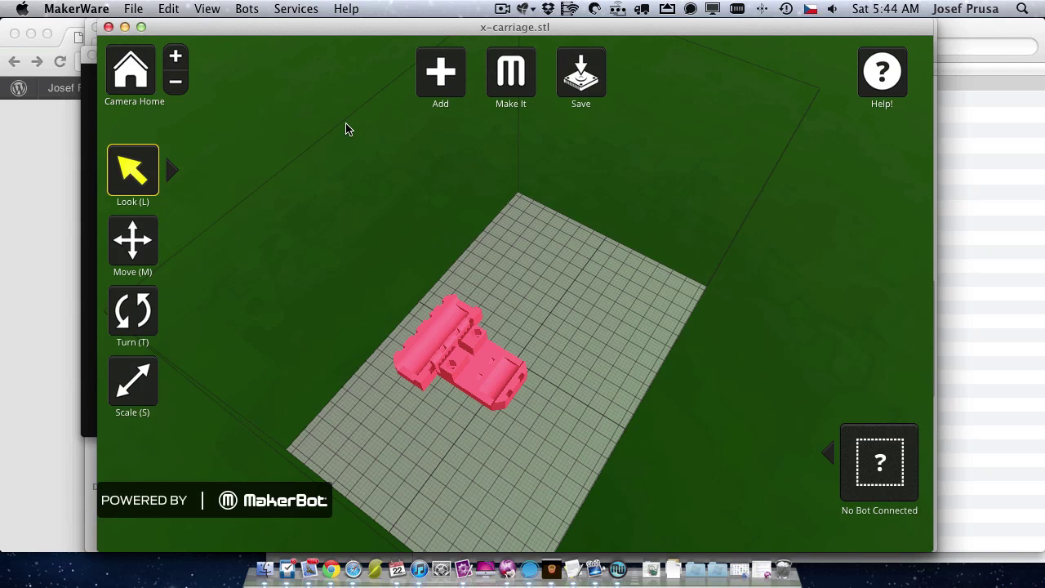
# - Launch Slic3r 0.9.1 from the Dock and place its empty plater window over MakerWare
pyautogui.moveTo(401, 31)
pyautogui.mouseDown()
pyautogui.moveTo(393, 27)
pyautogui.moveTo(420, 35)
pyautogui.moveTo(406, 33)
pyautogui.mouseUp()
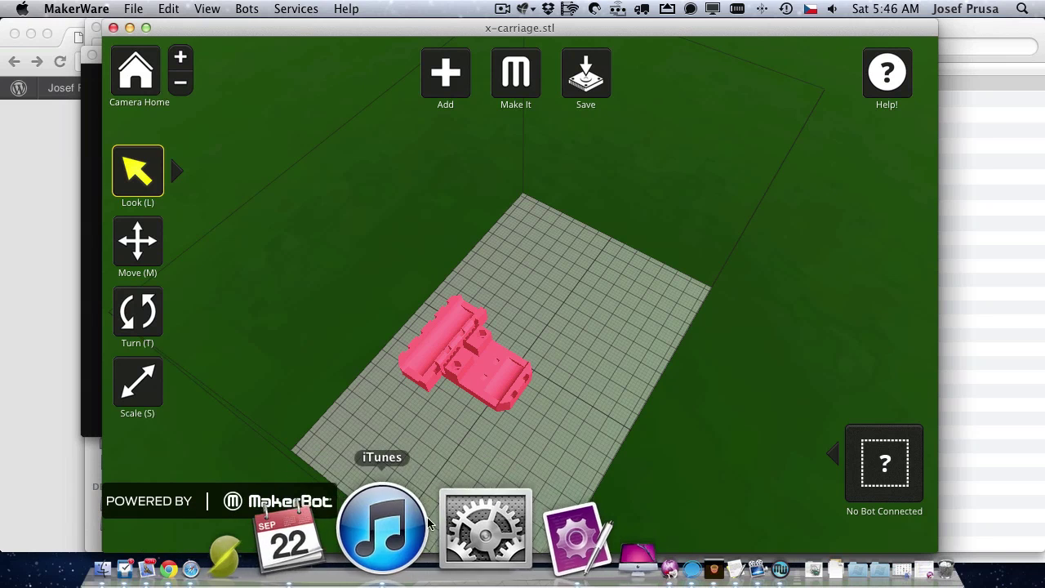
pyautogui.click(372, 511)
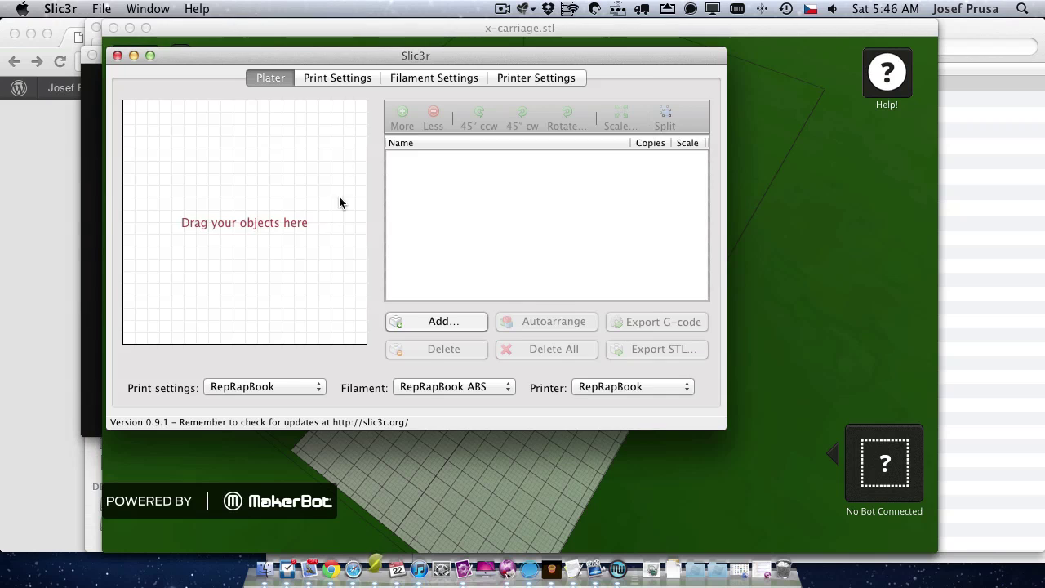
pyautogui.moveTo(295, 56); pyautogui.dragTo(411, 102)
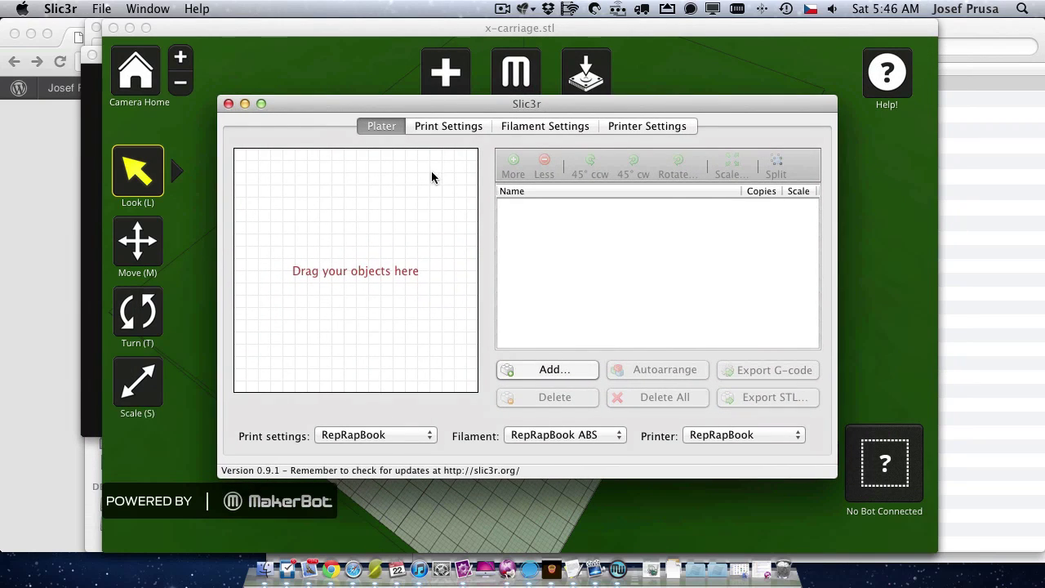
pyautogui.click(443, 127)
pyautogui.click(581, 125)
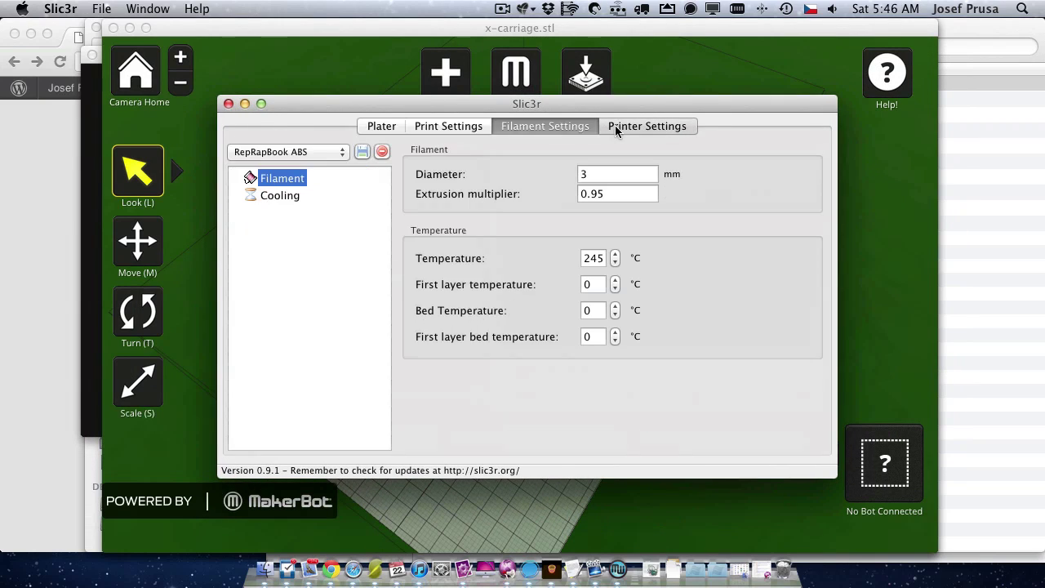
pyautogui.click(641, 126)
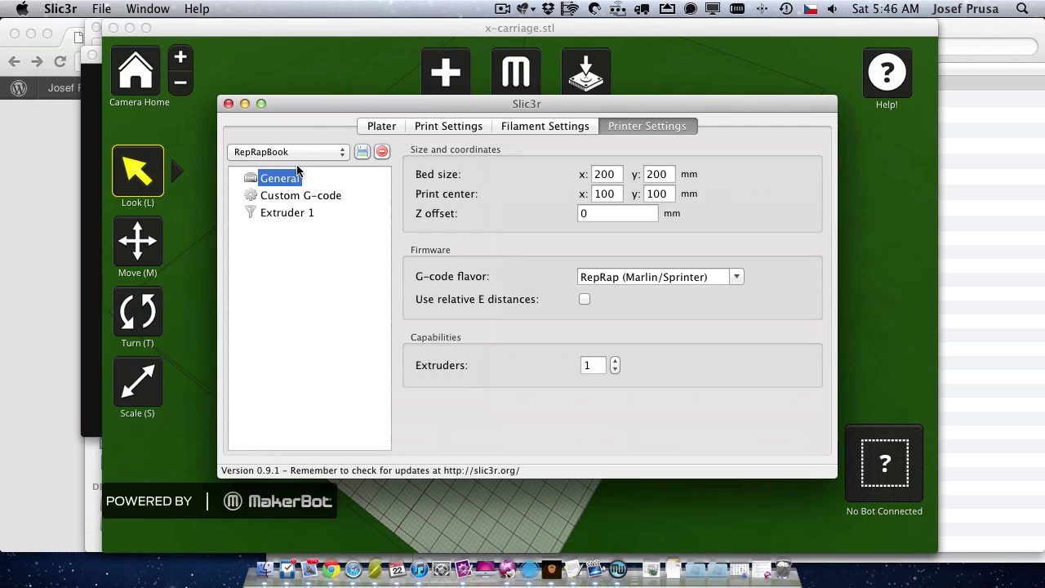
pyautogui.click(315, 155)
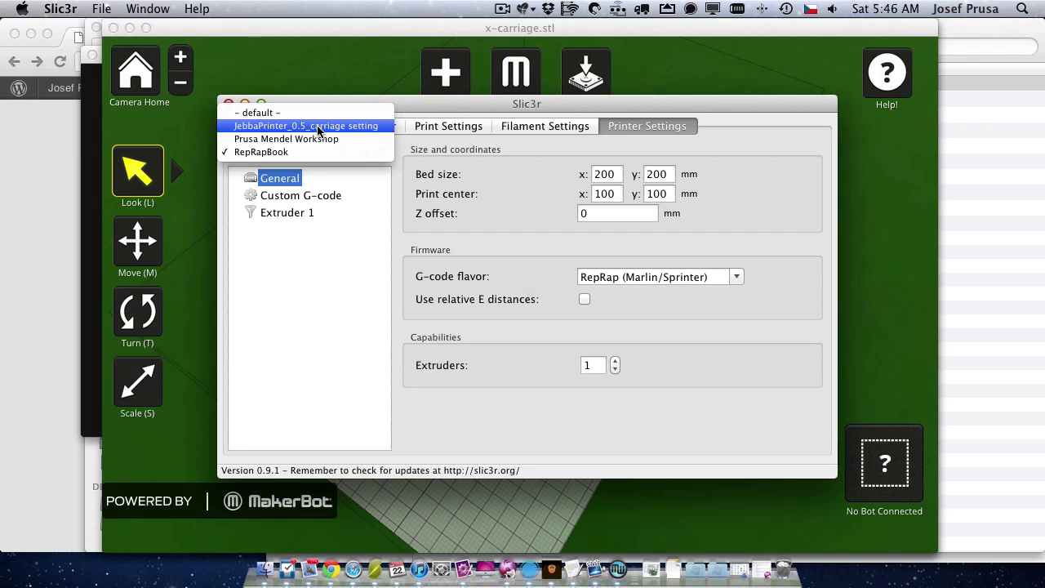
pyautogui.click(510, 139)
pyautogui.click(518, 131)
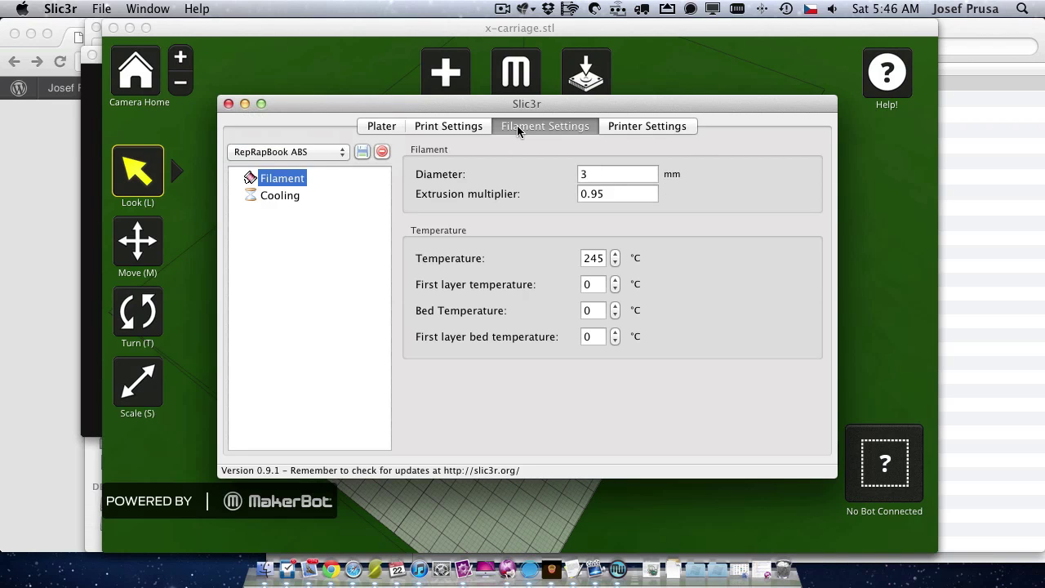
pyautogui.click(464, 127)
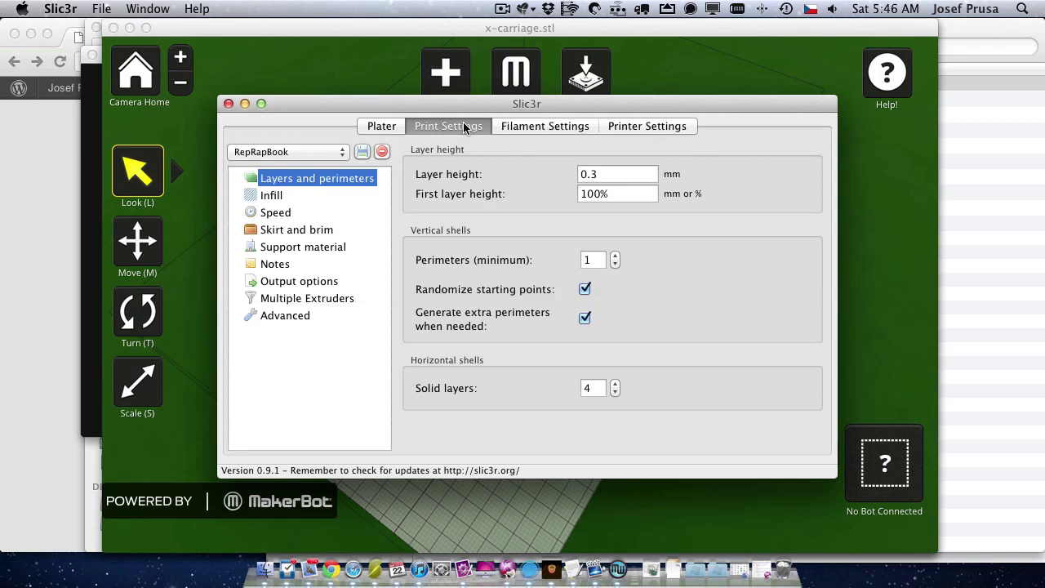
pyautogui.click(389, 124)
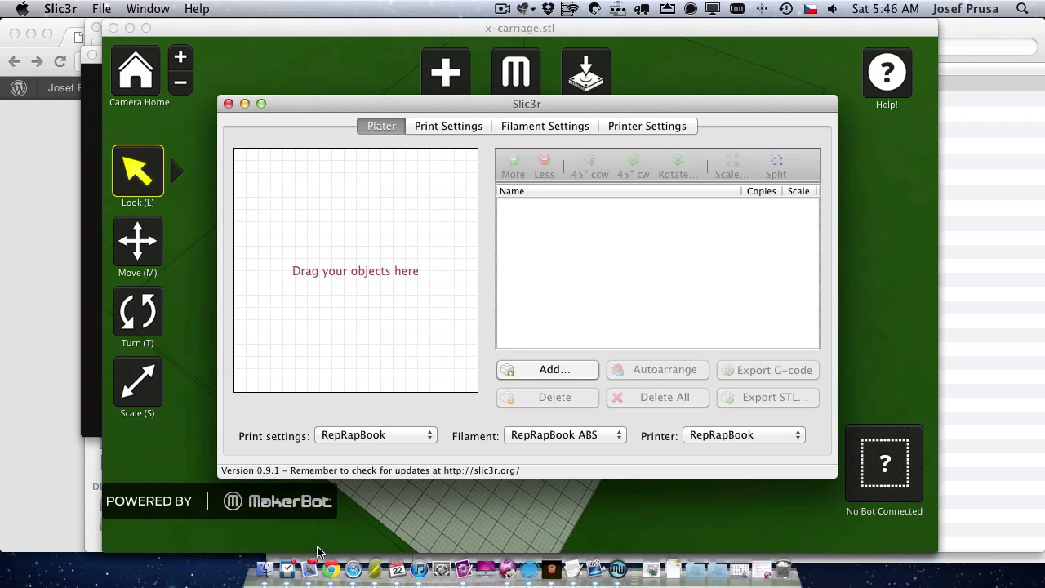
# - In Finder, browse to RepRap > Prusa3 > distribution and select x-carriage.stl
pyautogui.click(269, 549)
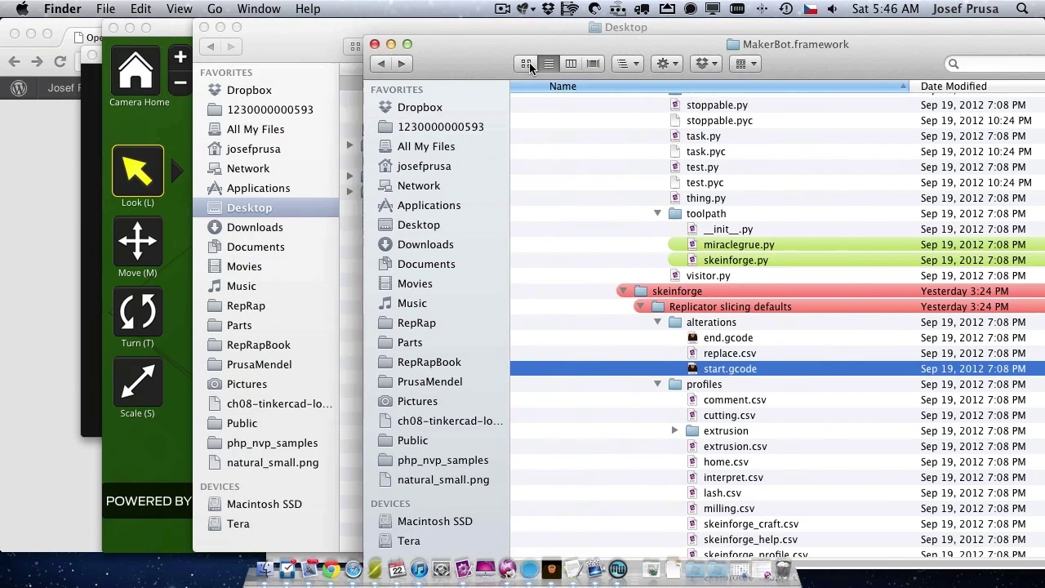
pyautogui.moveTo(498, 65); pyautogui.dragTo(616, 142)
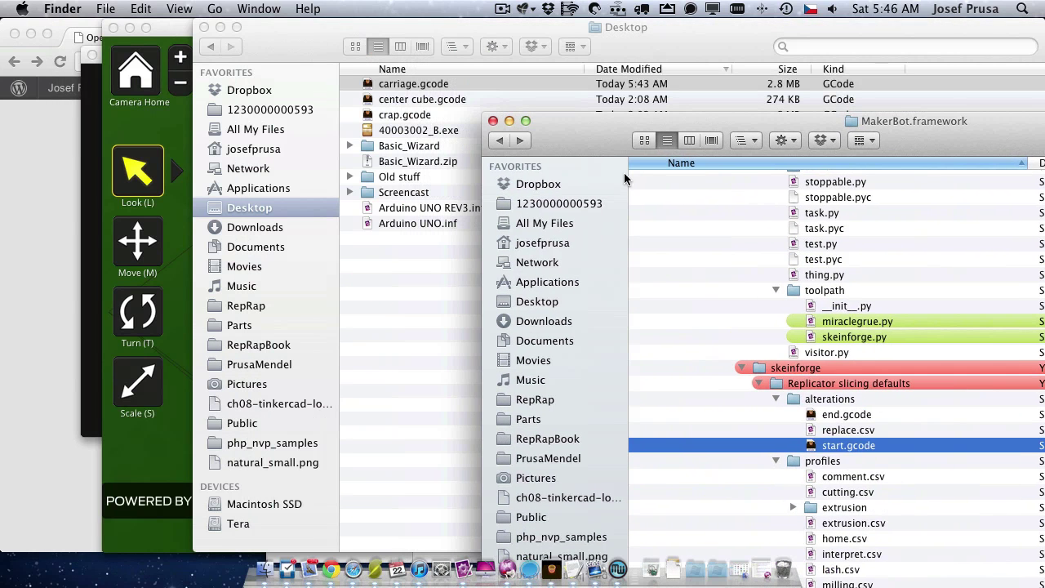
pyautogui.click(539, 399)
pyautogui.doubleClick(723, 225)
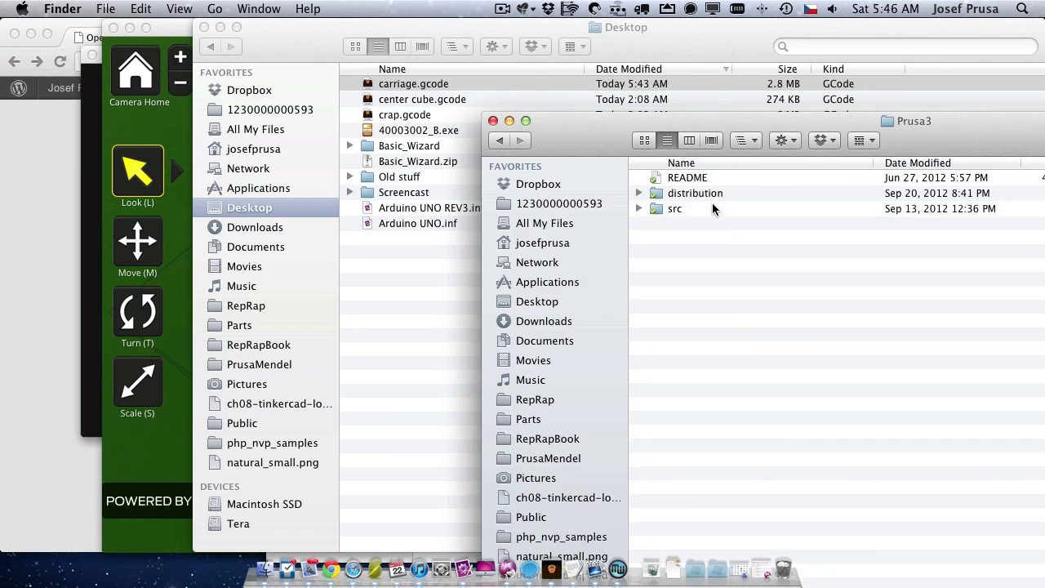
pyautogui.doubleClick(669, 196)
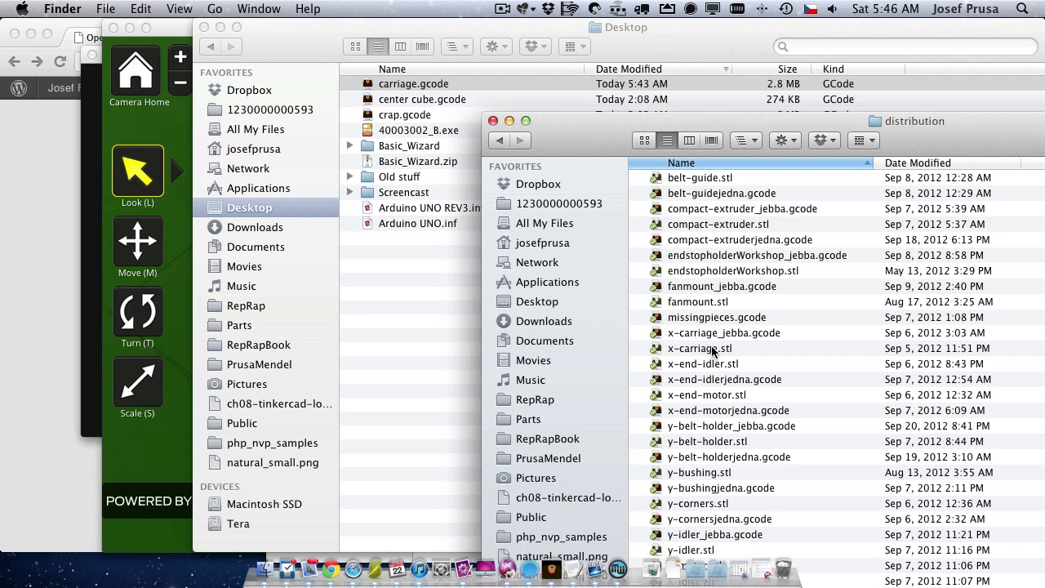
pyautogui.click(707, 349)
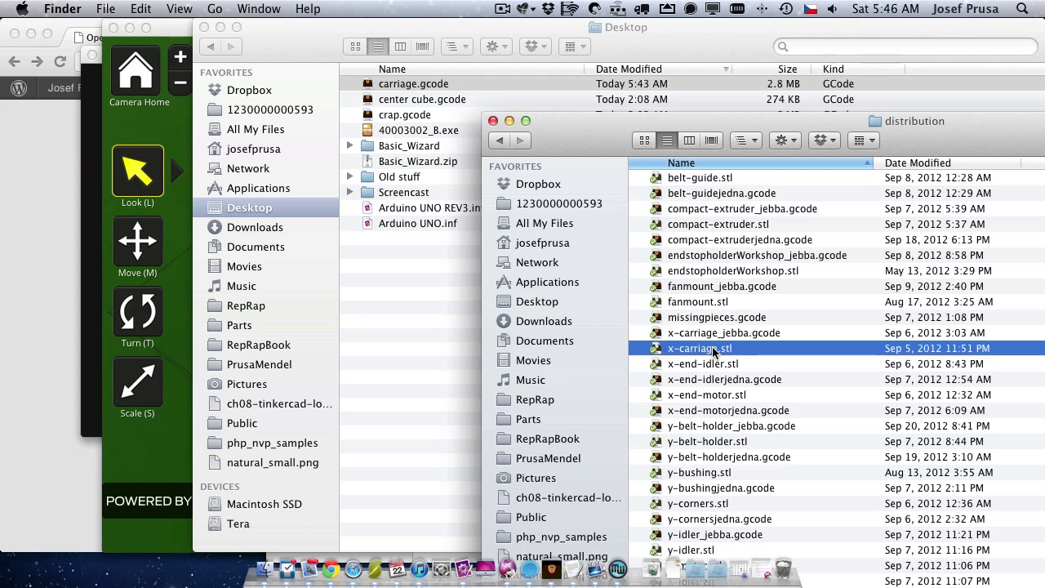
# - Drop x-carriage.stl onto Slic3r's plater at 100% scale, accept the warning, then return to MakerWare
pyautogui.click(380, 569)
pyautogui.click(813, 364)
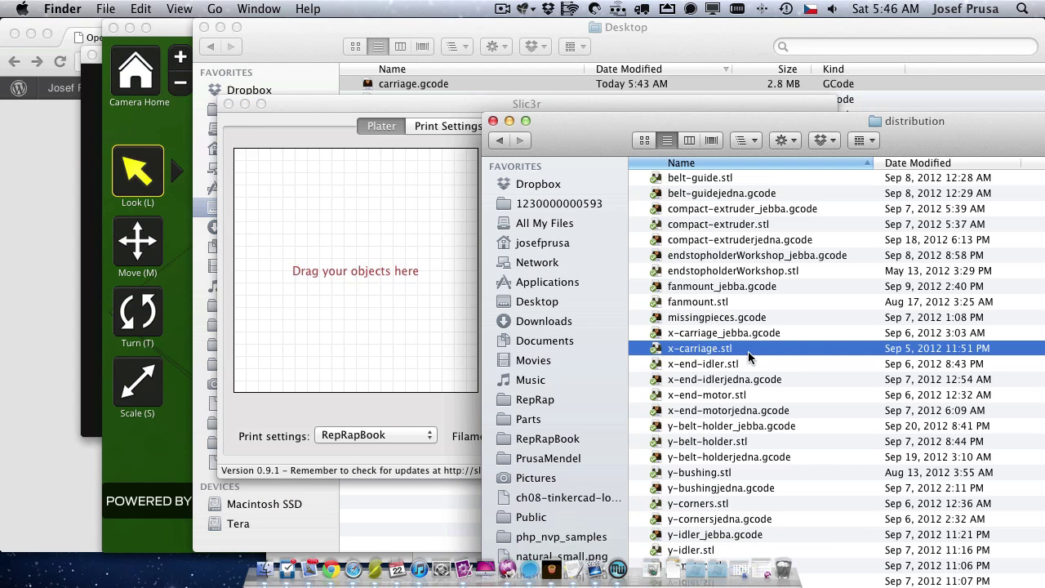
pyautogui.moveTo(748, 357); pyautogui.dragTo(400, 291)
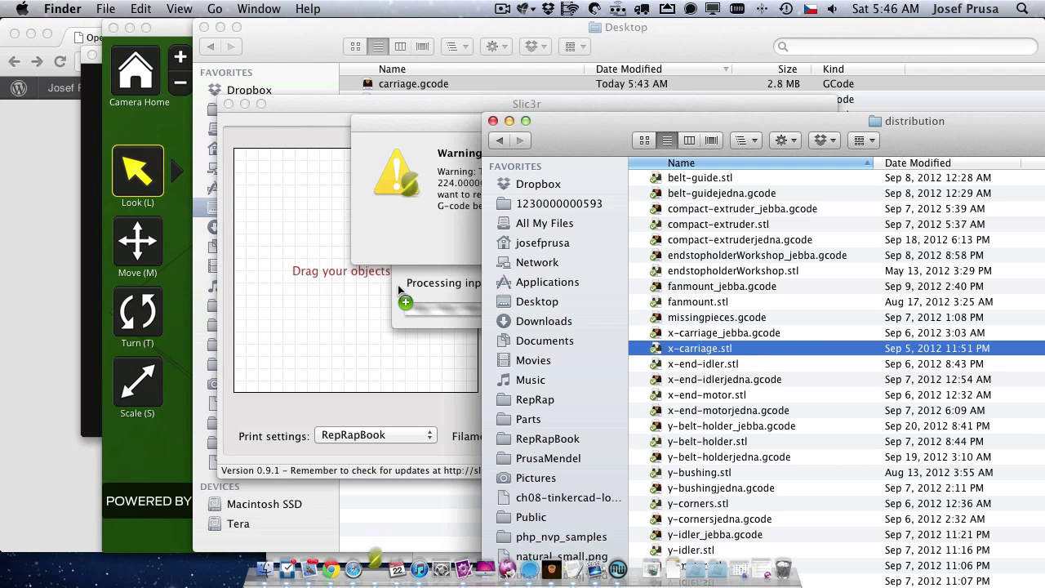
pyautogui.click(647, 239)
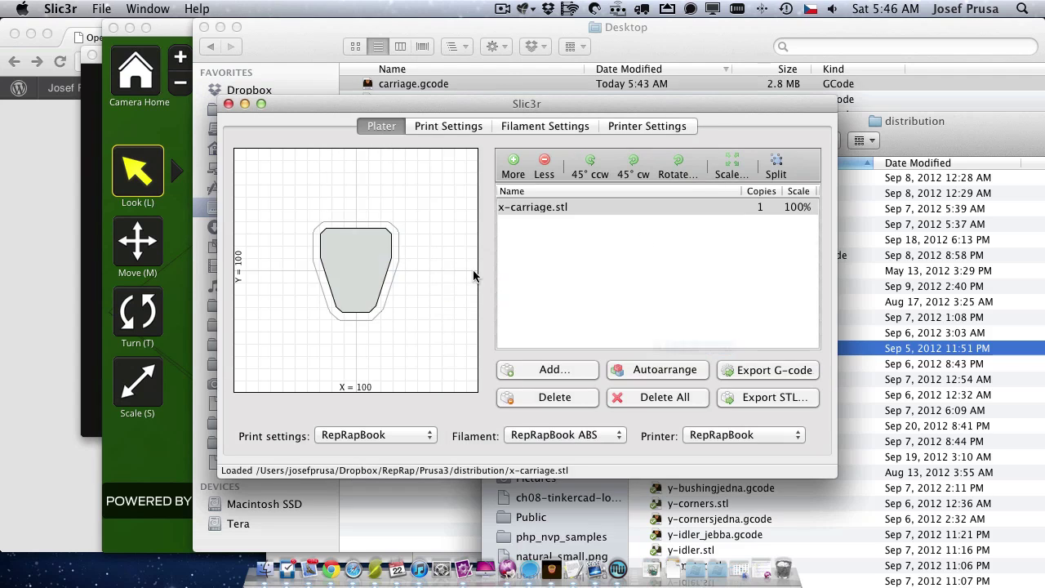
pyautogui.click(384, 267)
pyautogui.click(155, 29)
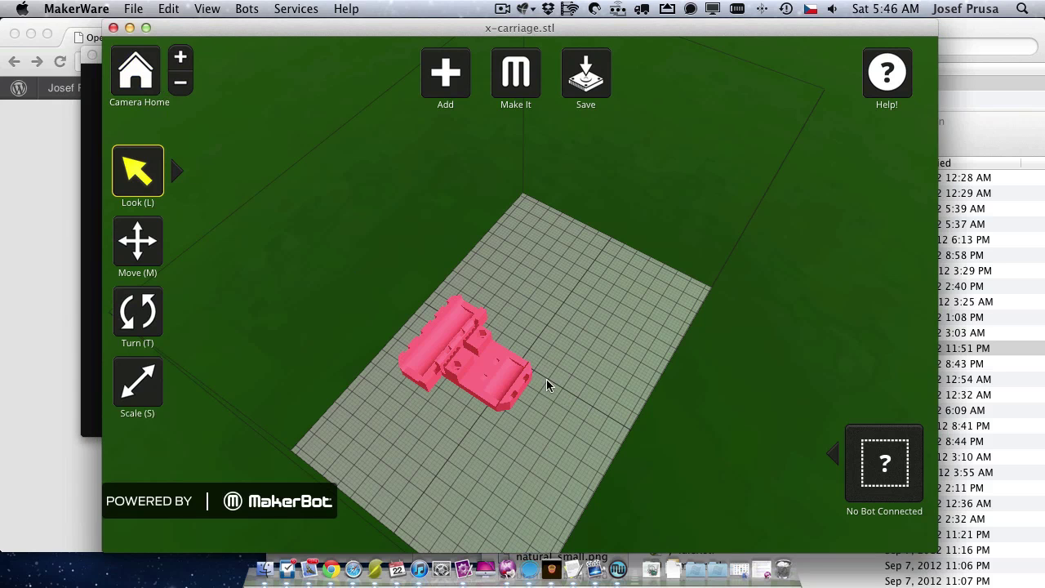
# - Orbit to an elevated front view of the build plate and select the Move tool
pyautogui.moveTo(550, 466); pyautogui.dragTo(455, 458)
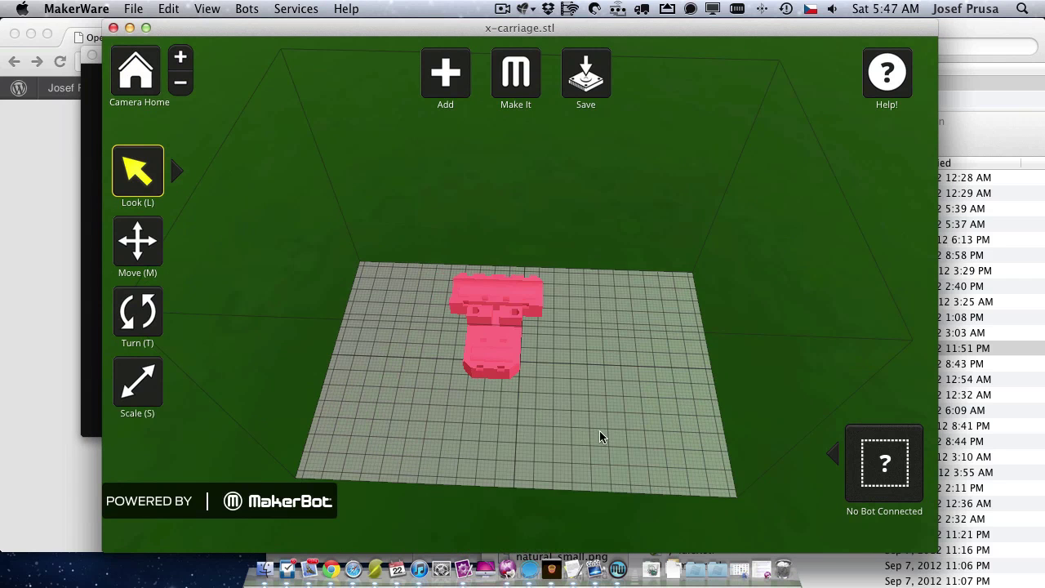
pyautogui.moveTo(609, 441); pyautogui.dragTo(604, 471)
pyautogui.moveTo(504, 305); pyautogui.dragTo(500, 282)
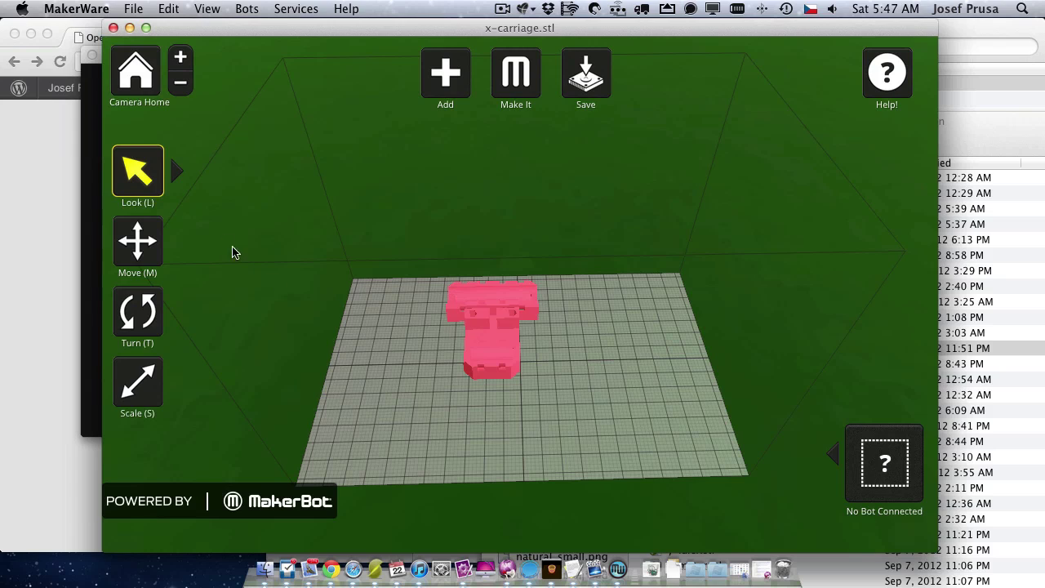
pyautogui.click(138, 240)
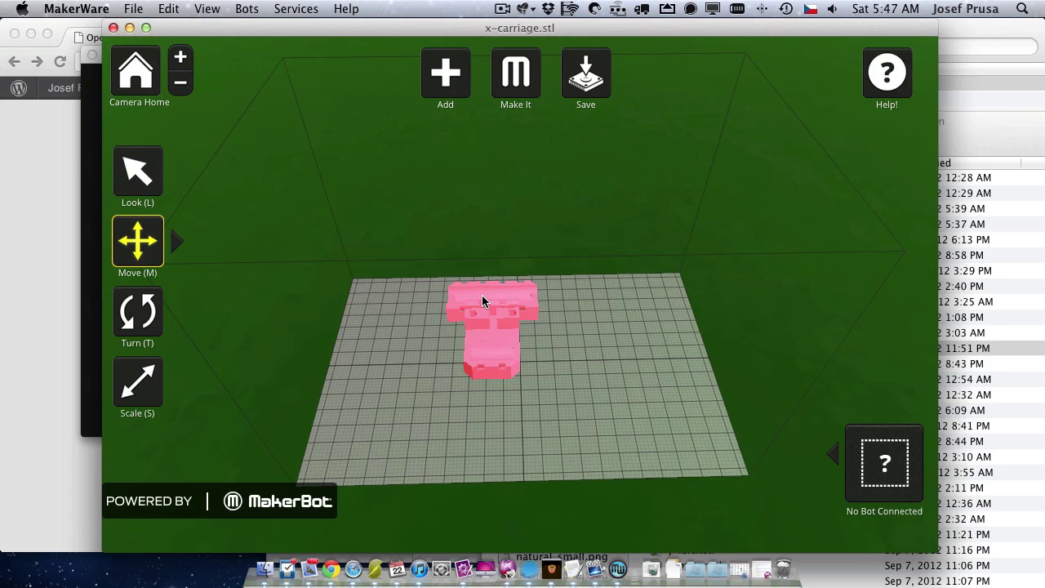
# - Drag the x-carriage toward the plate's right edge, then back to centre (-94.2 mm, -33.2 mm)
pyautogui.moveTo(482, 295); pyautogui.dragTo(450, 392, button='right')
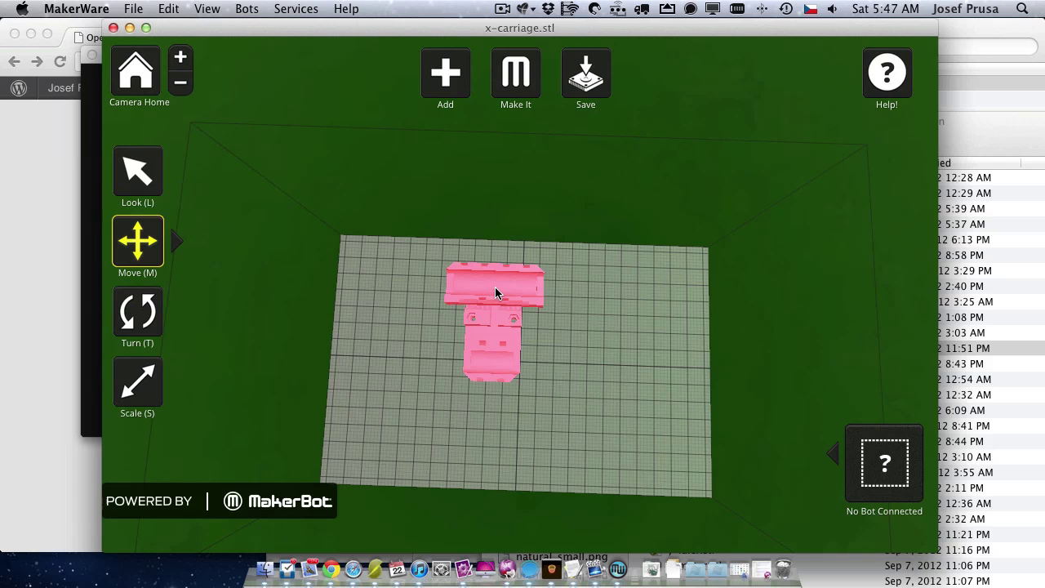
pyautogui.moveTo(497, 289); pyautogui.dragTo(681, 287)
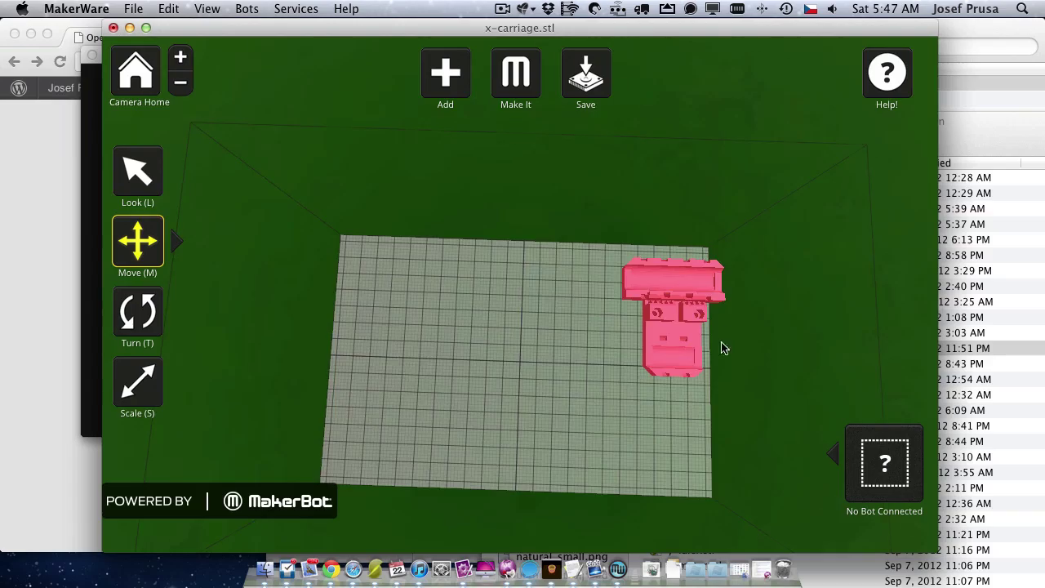
pyautogui.moveTo(719, 345); pyautogui.dragTo(715, 405, button='right')
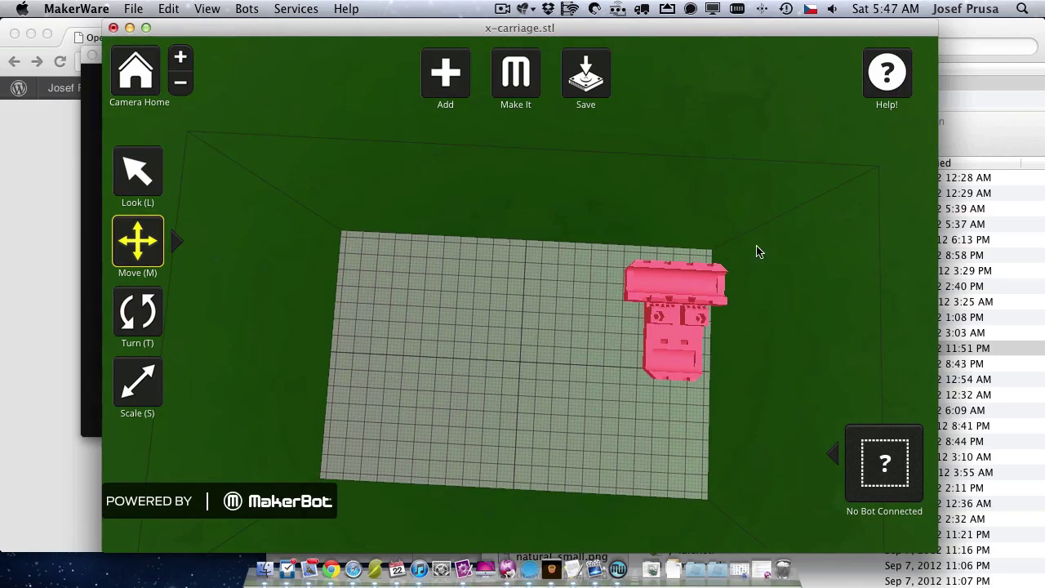
pyautogui.moveTo(707, 289); pyautogui.dragTo(684, 300, button='right')
pyautogui.moveTo(659, 315); pyautogui.dragTo(525, 369)
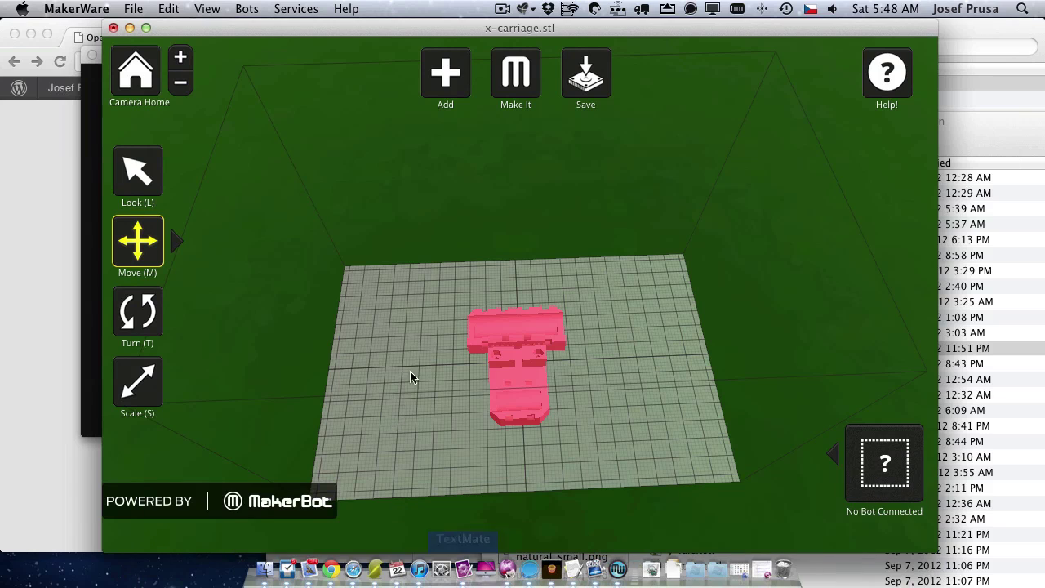
# - Nudge the x-carriage a few millimetres left near the centre and orbit around it
pyautogui.moveTo(563, 240)
pyautogui.mouseDown()
pyautogui.moveTo(583, 287)
pyautogui.moveTo(551, 242)
pyautogui.moveTo(562, 231)
pyautogui.moveTo(560, 240)
pyautogui.mouseUp()
pyautogui.moveTo(529, 241); pyautogui.dragTo(437, 389, button='right')
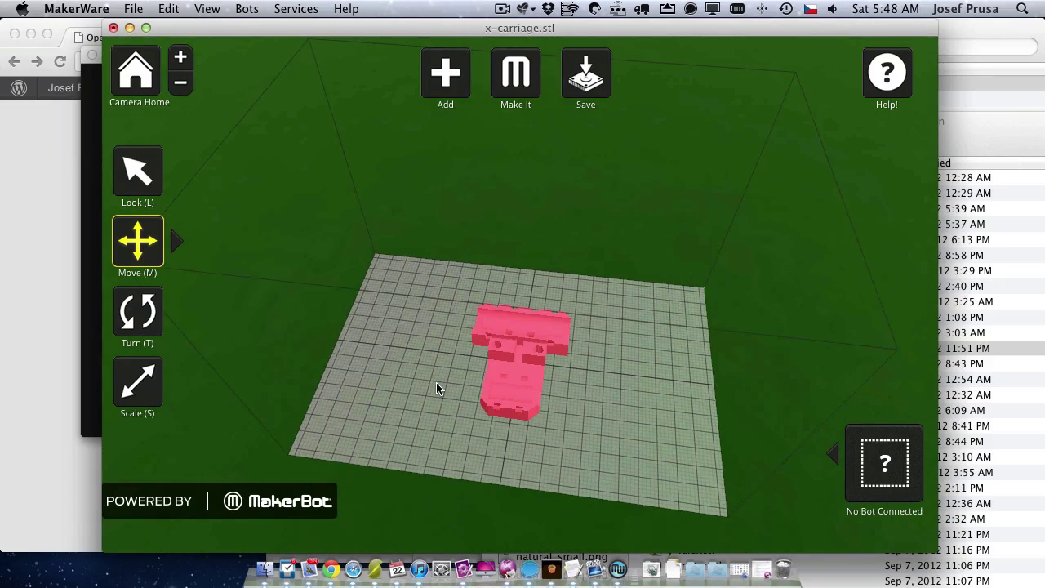